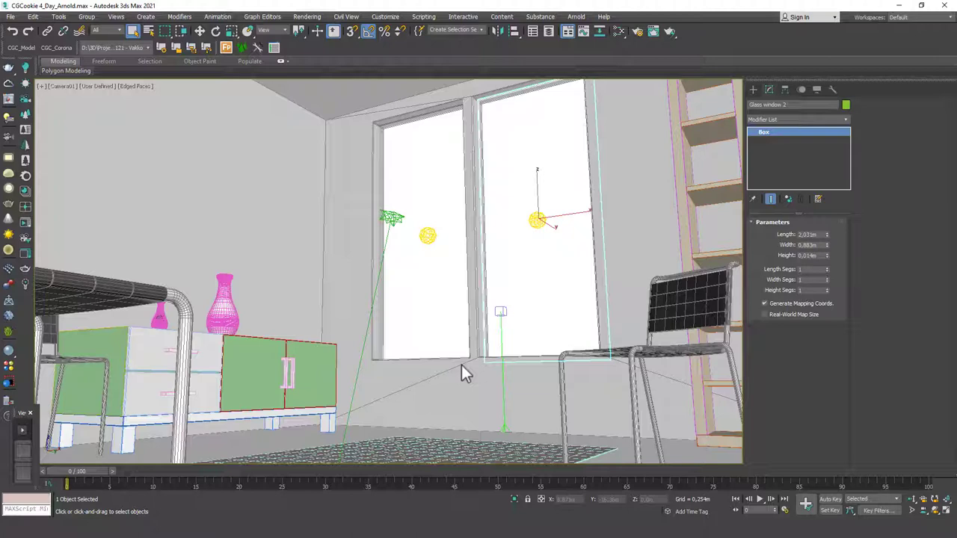
- Clear the selection and check where CGCookie 4_Day_Arnold.max is stored in File Explorer's 3dsMax Sample Files Interior_scene folder
{"action": "left_click", "coordinate": [347, 219]}
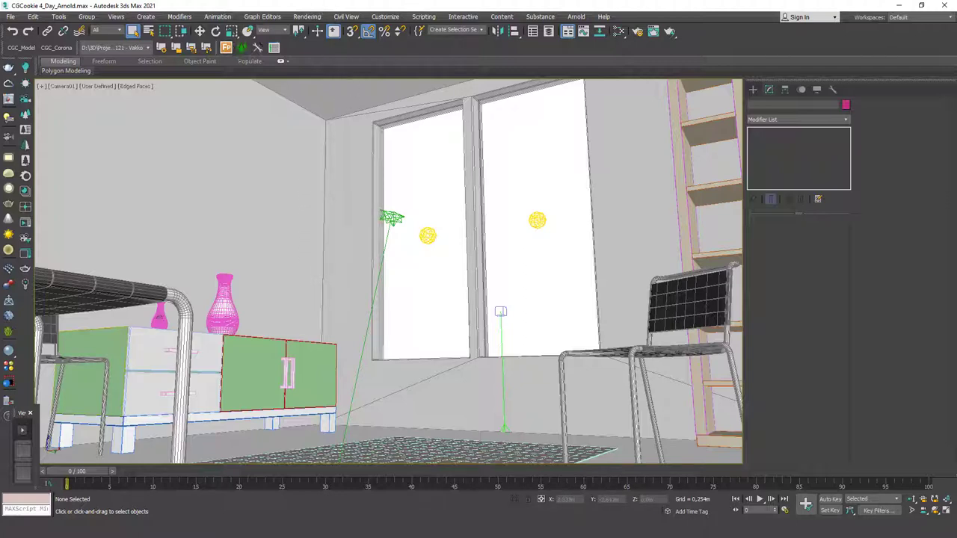
{"action": "left_click_drag", "start_coordinate": [2, 51], "coordinate": [494, 43]}
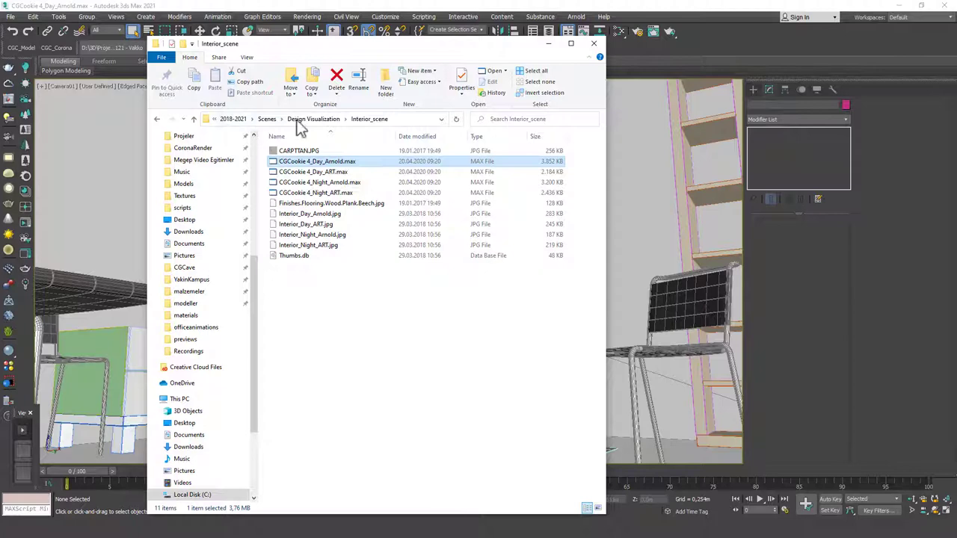
{"action": "left_click_drag", "start_coordinate": [438, 47], "coordinate": [1, 47]}
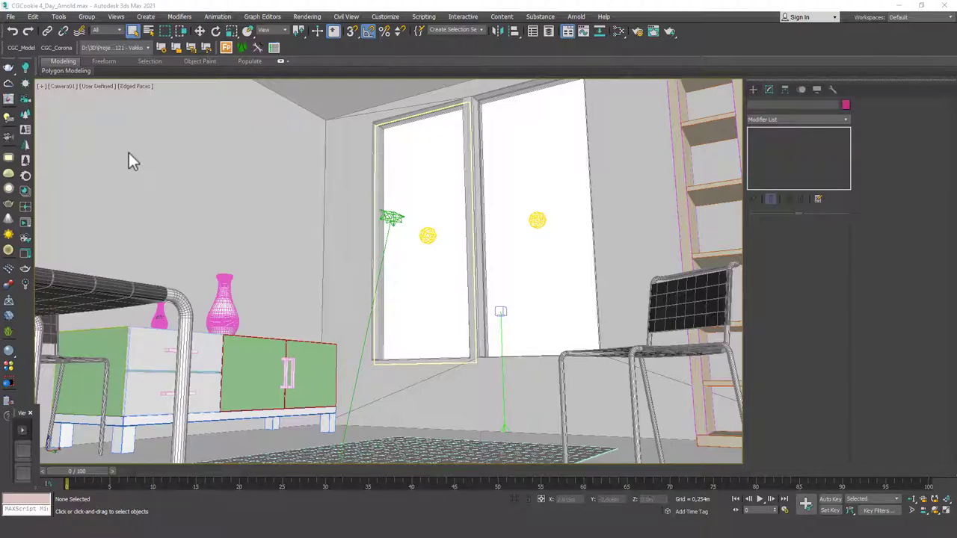
{"action": "left_click_drag", "start_coordinate": [0, 46], "coordinate": [502, 45]}
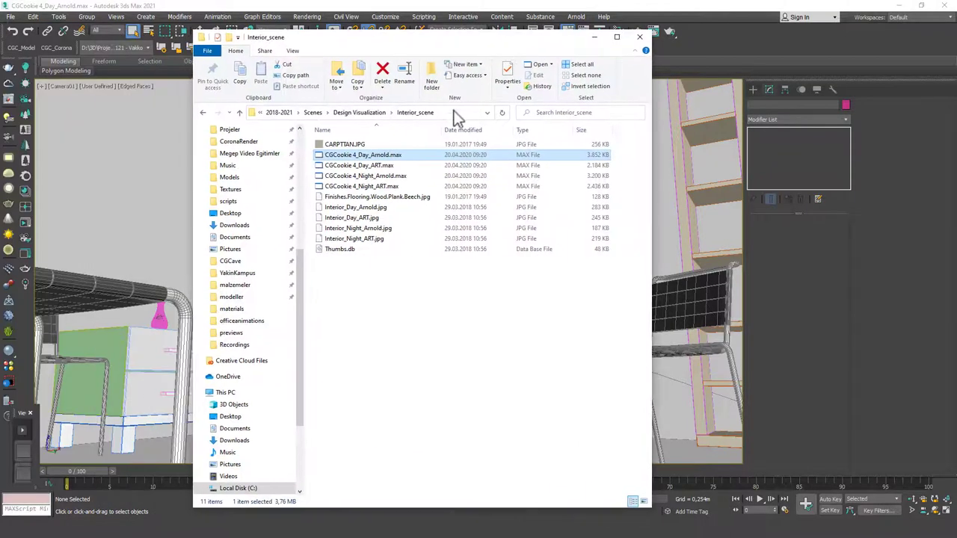
{"action": "left_click", "coordinate": [324, 112]}
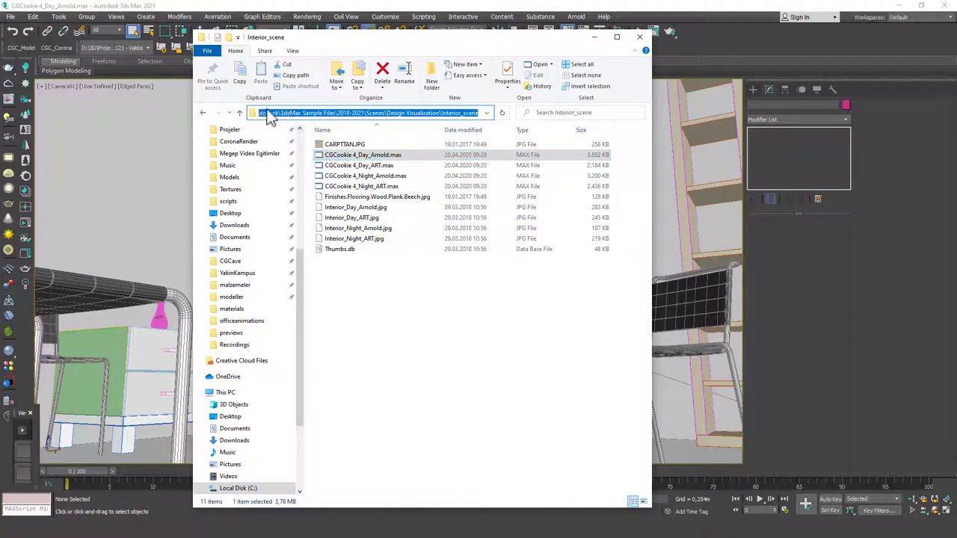
{"action": "left_click_drag", "start_coordinate": [268, 113], "coordinate": [239, 117]}
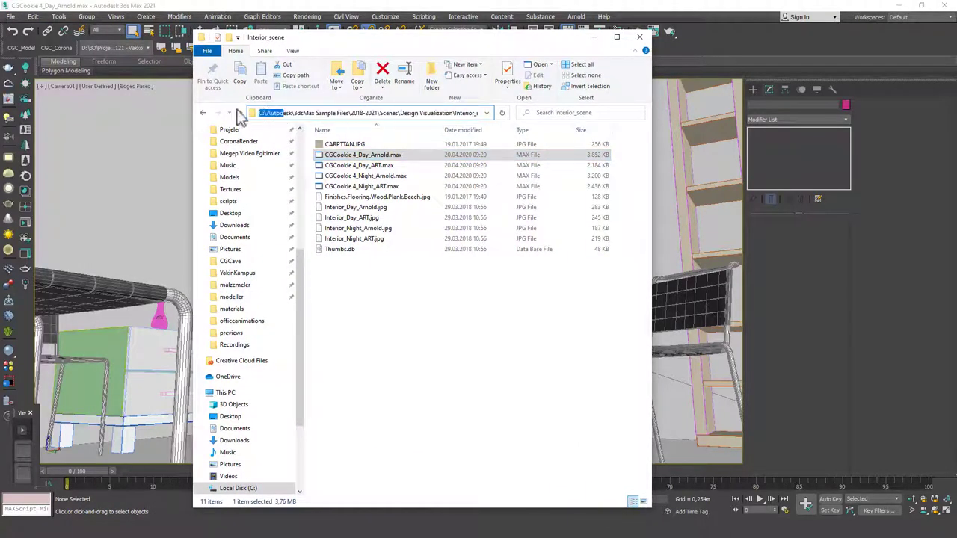
{"action": "left_click", "coordinate": [278, 112]}
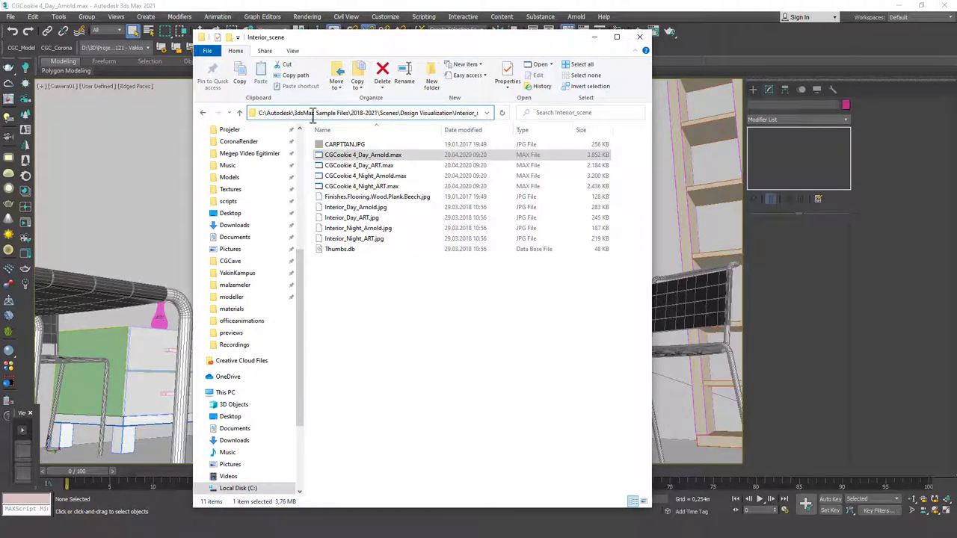
{"action": "left_click_drag", "start_coordinate": [294, 113], "coordinate": [499, 112]}
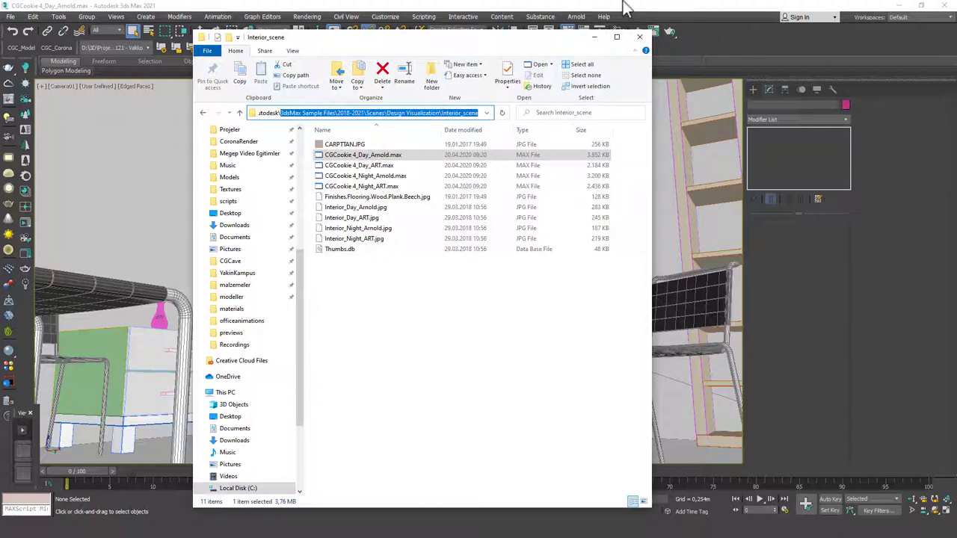
{"action": "left_click", "coordinate": [337, 154]}
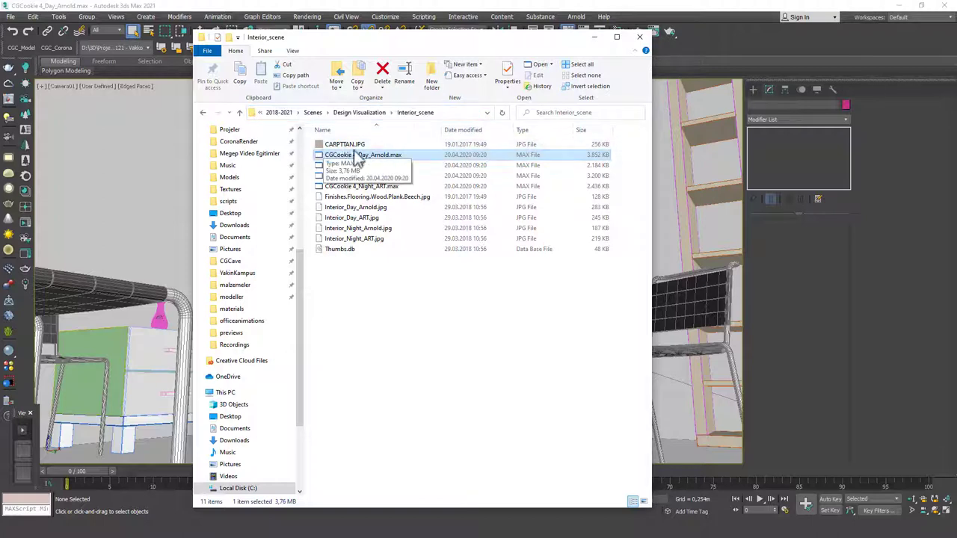
{"action": "left_click", "coordinate": [631, 6]}
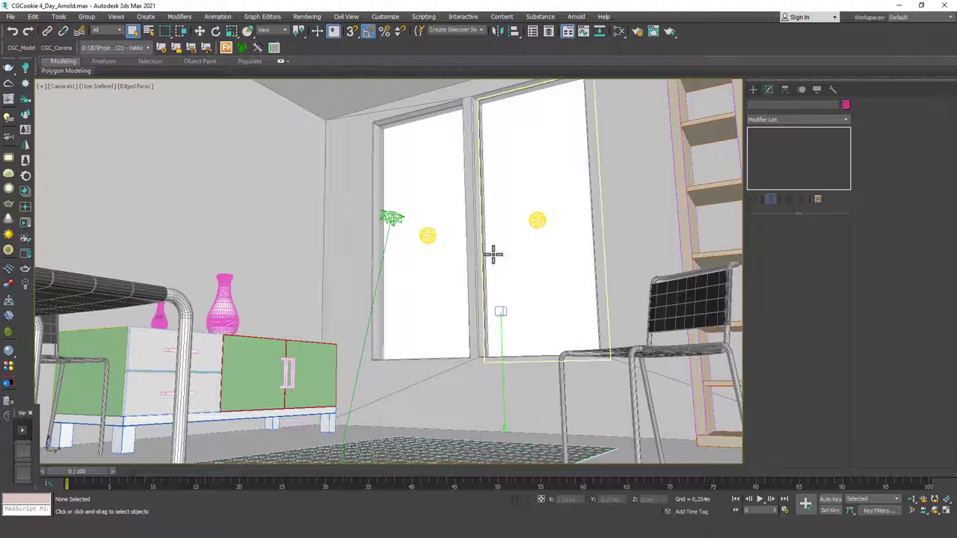
- Save the three chair groups as a named selection set called Chairs, and recall the set after selecting a window glass
{"action": "left_click", "coordinate": [673, 303]}
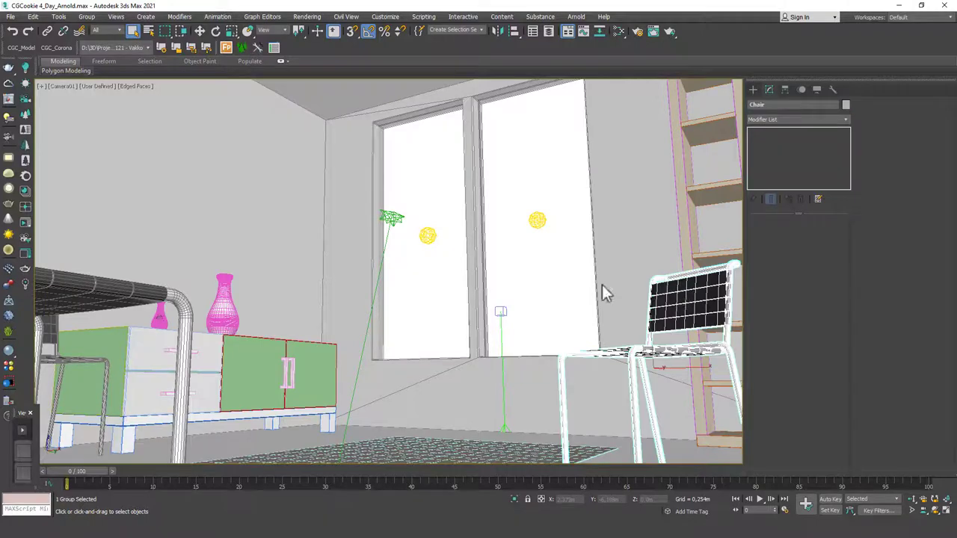
{"action": "left_click", "coordinate": [113, 292], "text": "ctrl"}
{"action": "left_click", "coordinate": [105, 360], "text": "ctrl"}
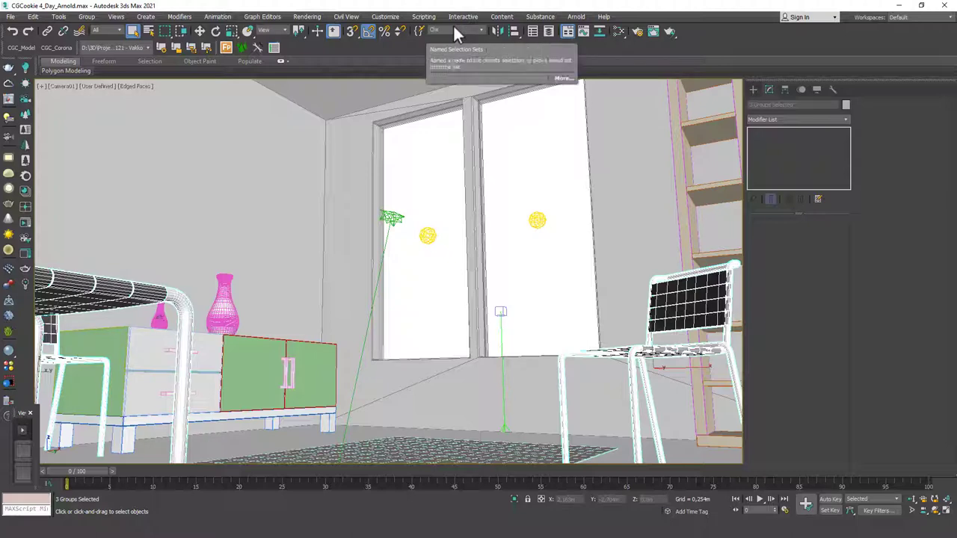
{"action": "left_click", "coordinate": [515, 199]}
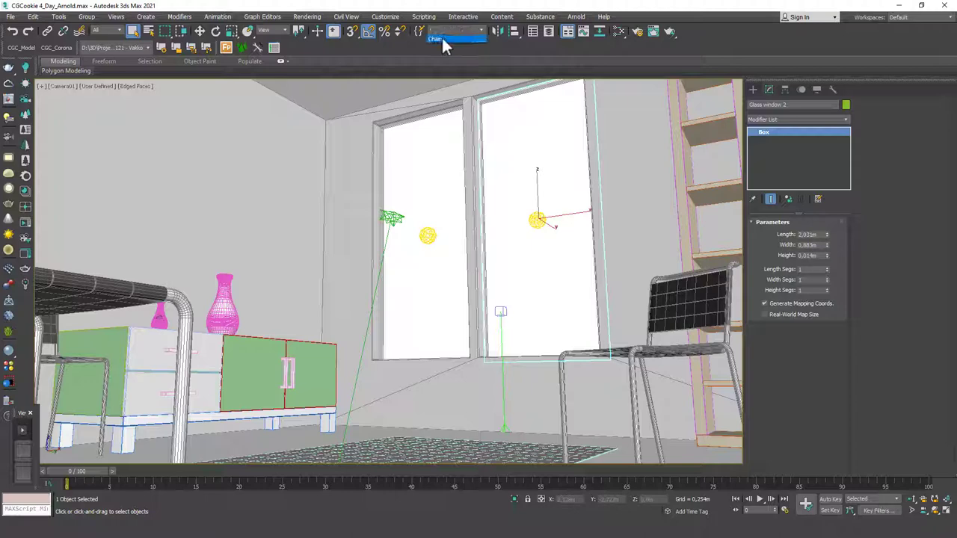
{"action": "left_click", "coordinate": [446, 38]}
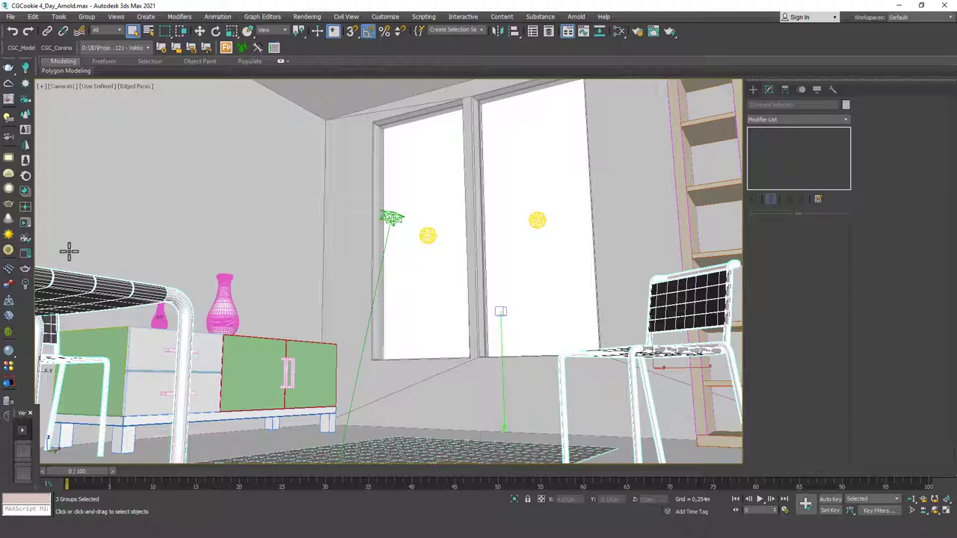
- Reselect the three chair groups one by one and look over the available grouping commands without applying any
{"action": "left_click", "coordinate": [677, 352]}
{"action": "key", "text": "w"}
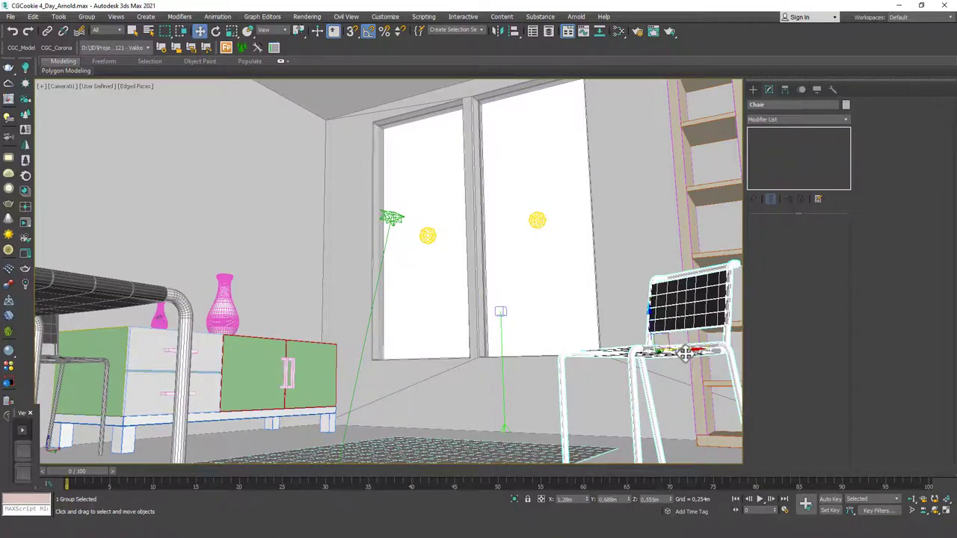
{"action": "left_click", "coordinate": [58, 359], "text": "ctrl"}
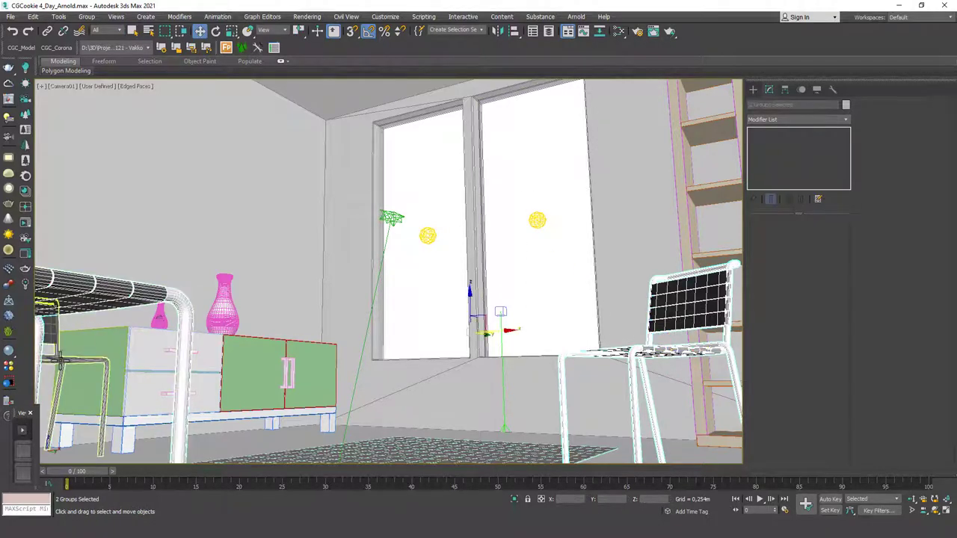
{"action": "left_click", "coordinate": [59, 360], "text": "ctrl"}
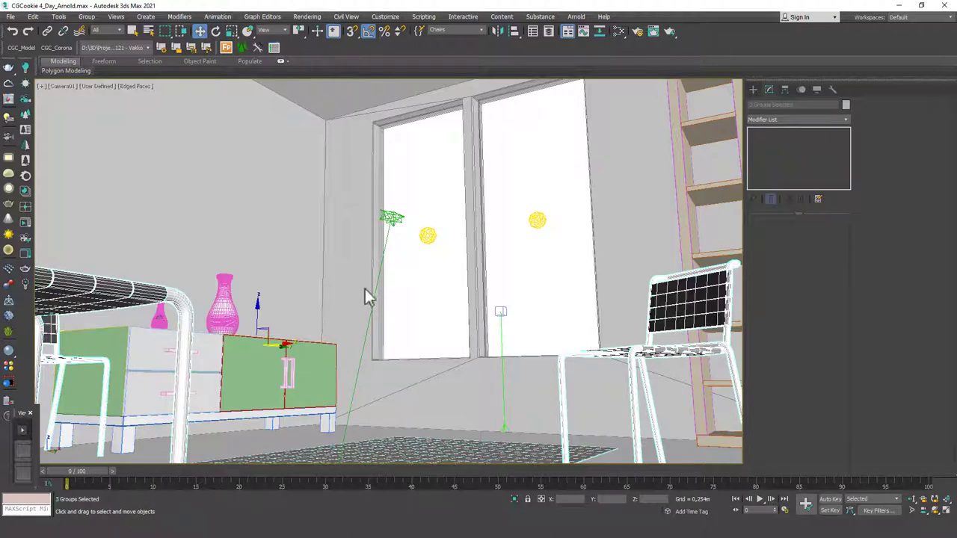
{"action": "left_click", "coordinate": [86, 18]}
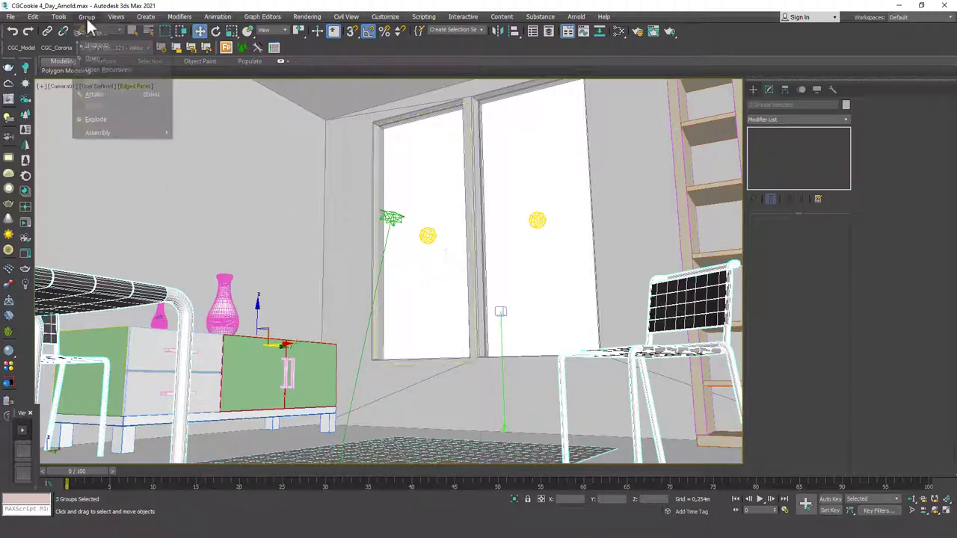
{"action": "left_click", "coordinate": [518, 78]}
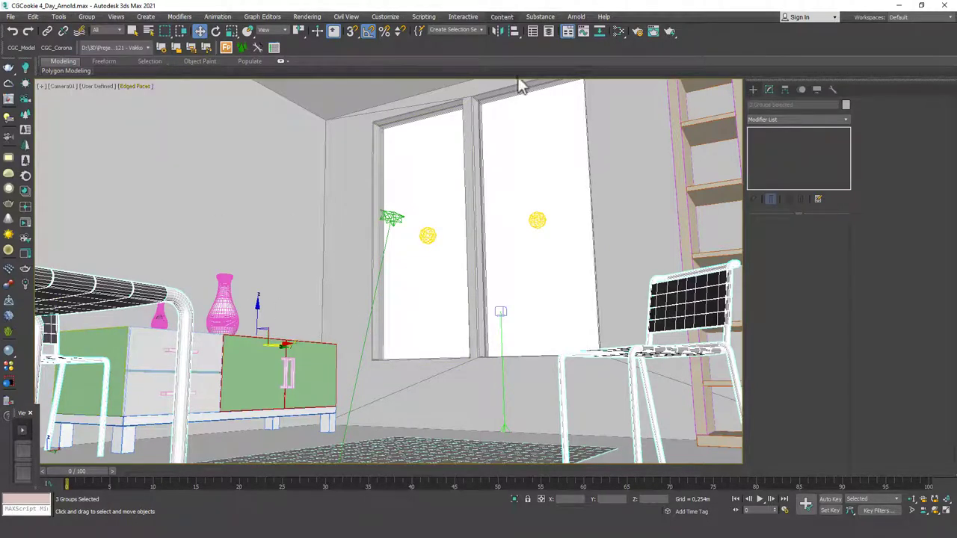
- Select each chair group individually, and reselect all three together with the Chairs selection set
{"action": "left_click", "coordinate": [680, 328]}
{"action": "mouse_move", "coordinate": [695, 351]}
{"action": "left_mouse_down"}
{"action": "mouse_move", "coordinate": [688, 348]}
{"action": "mouse_move", "coordinate": [698, 350]}
{"action": "left_mouse_up"}
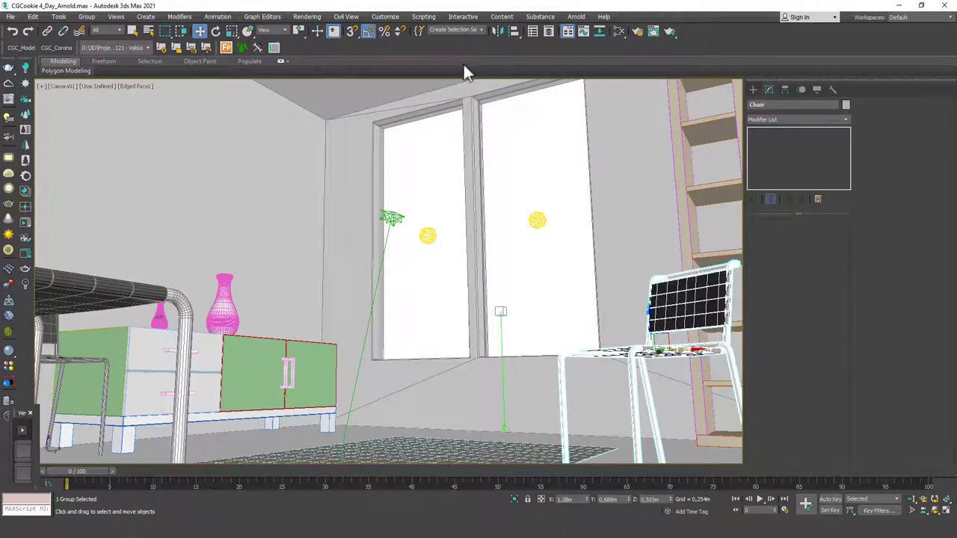
{"action": "left_click", "coordinate": [80, 307]}
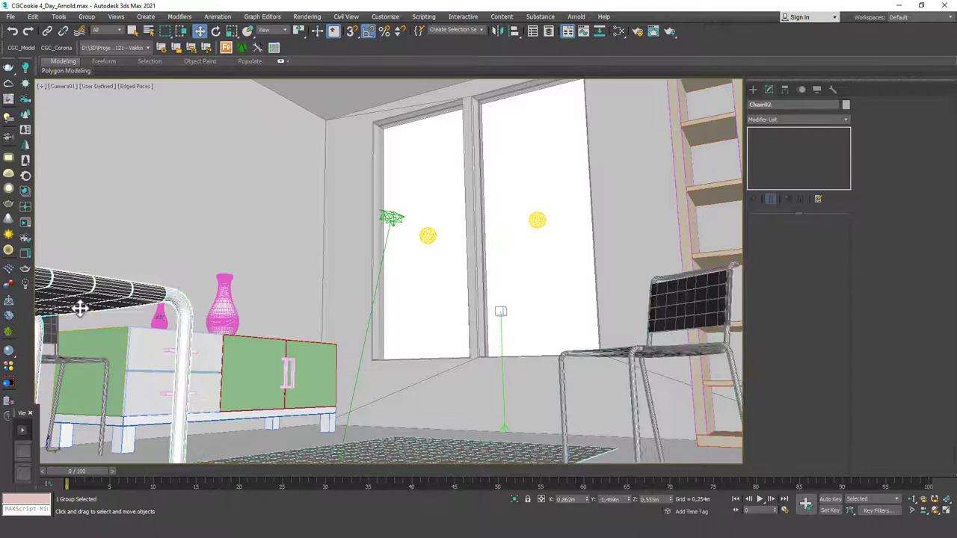
{"action": "left_click", "coordinate": [52, 344]}
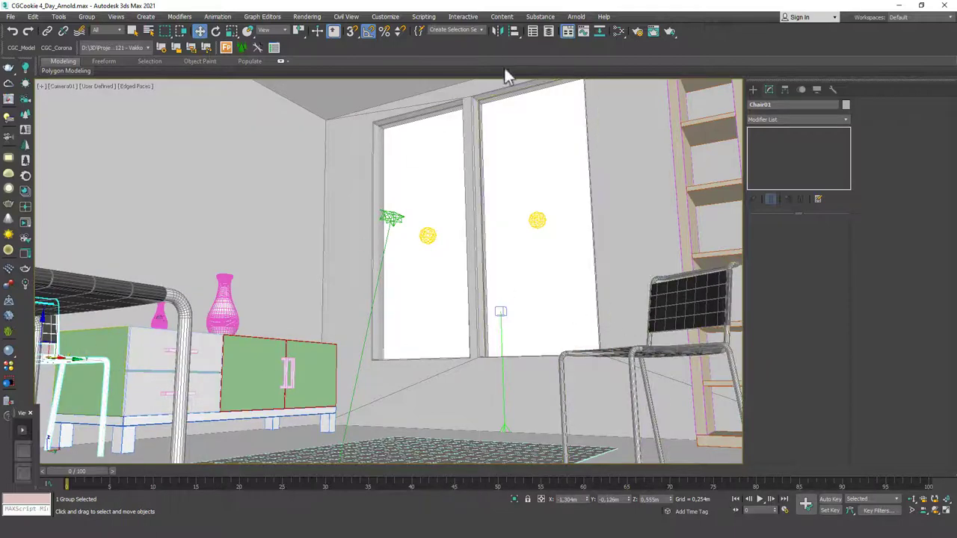
{"action": "left_click", "coordinate": [481, 30]}
{"action": "left_click", "coordinate": [459, 37]}
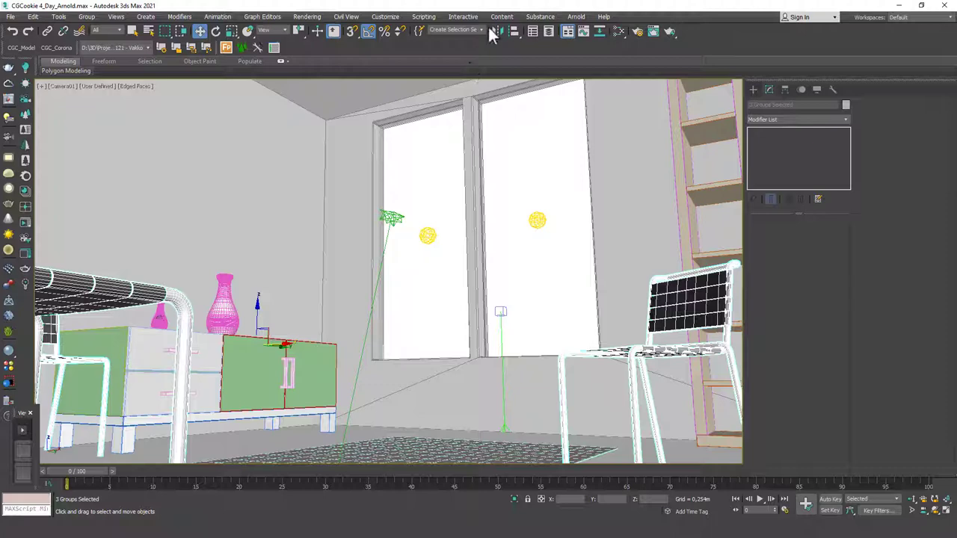
- Show the whole room in a wireframe perspective view and recall the Chairs selection set to locate the chairs
{"action": "left_click", "coordinate": [434, 225]}
{"action": "key", "text": "p"}
{"action": "key", "text": "alt+q"}
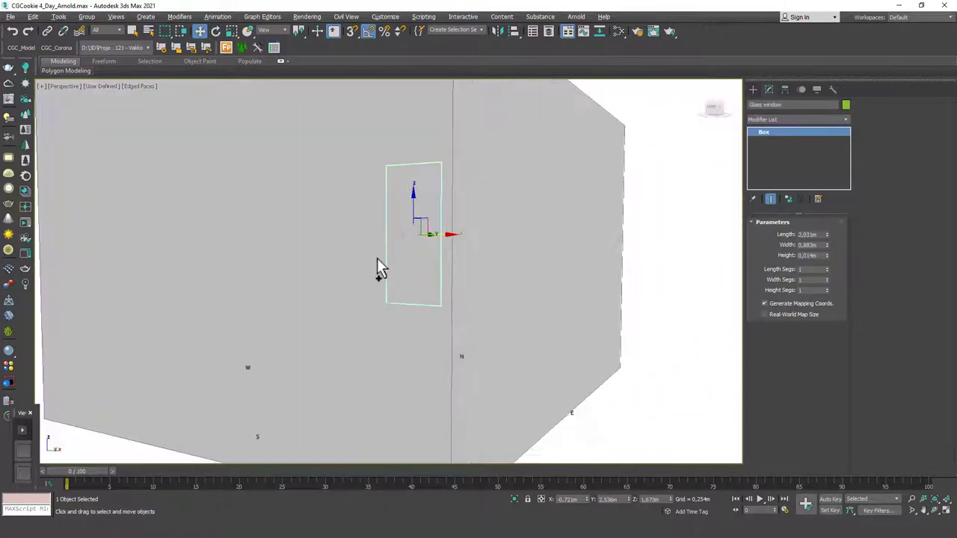
{"action": "middle_click_drag", "start_coordinate": [441, 202], "coordinate": [427, 248], "text": "alt"}
{"action": "key", "text": "F3"}
{"action": "middle_click_drag", "start_coordinate": [400, 211], "coordinate": [427, 172]}
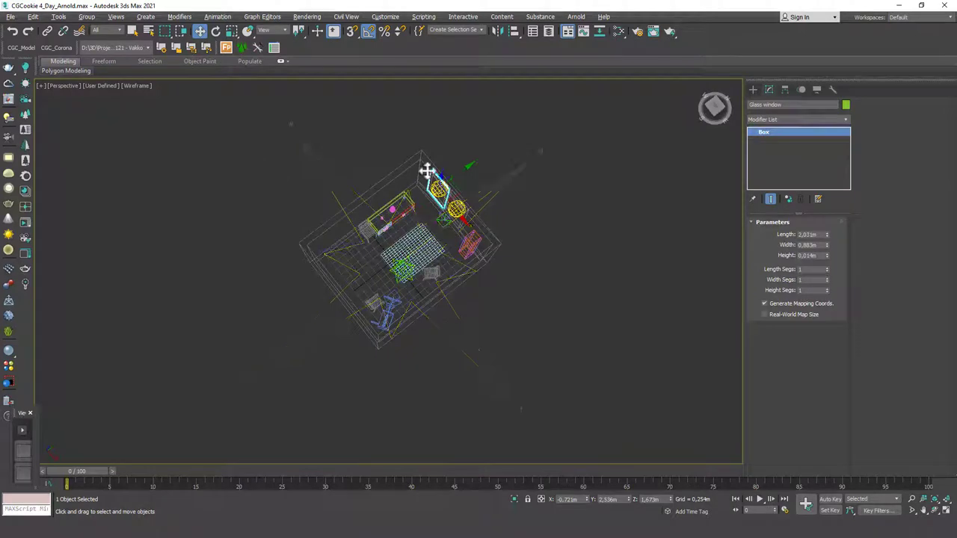
{"action": "left_click", "coordinate": [472, 32]}
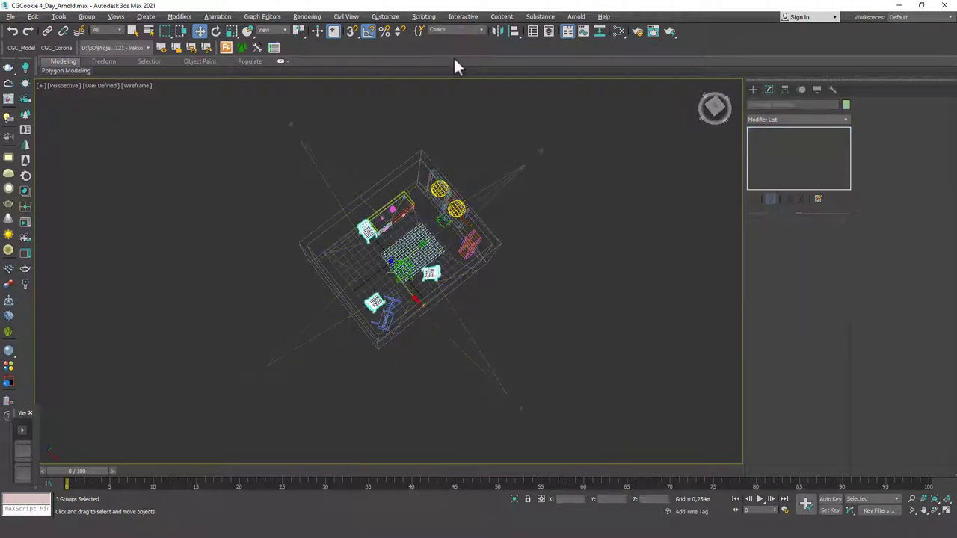
{"action": "left_click", "coordinate": [413, 241]}
{"action": "left_click", "coordinate": [448, 36]}
- Inspect the selected chairs' object properties without changing them, and return to the shaded Camera01 view with nothing selected
{"action": "right_click", "coordinate": [416, 151]}
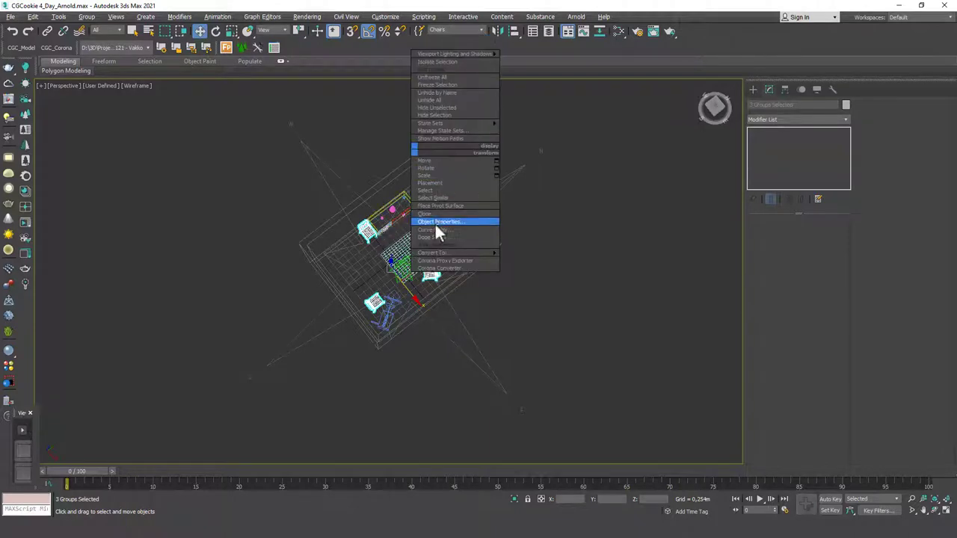
{"action": "left_click", "coordinate": [438, 222]}
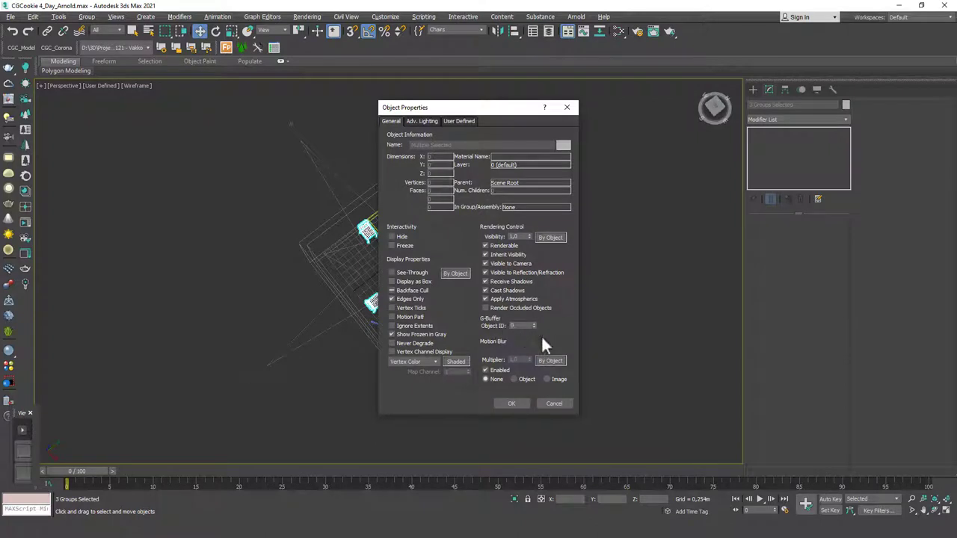
{"action": "left_click", "coordinate": [566, 404]}
{"action": "left_click", "coordinate": [570, 392]}
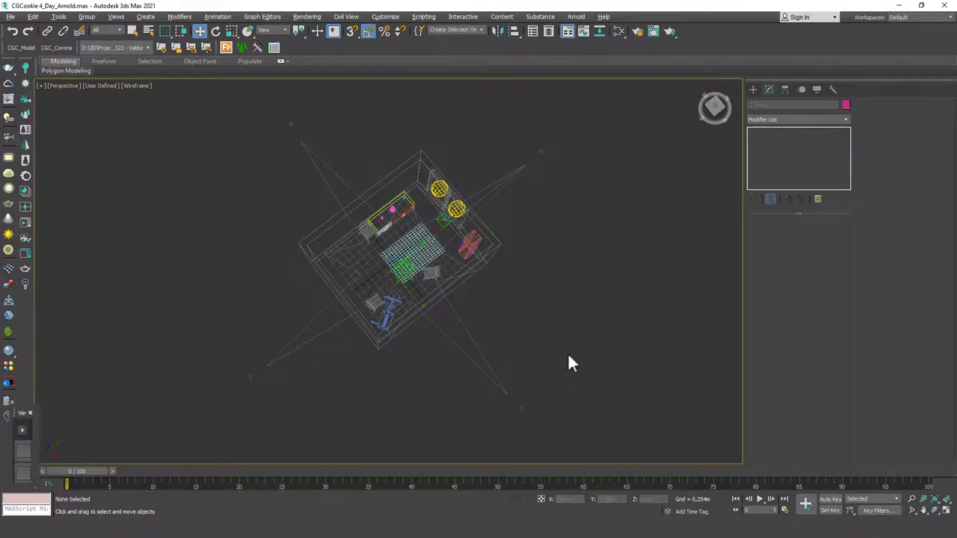
{"action": "key", "text": "c"}
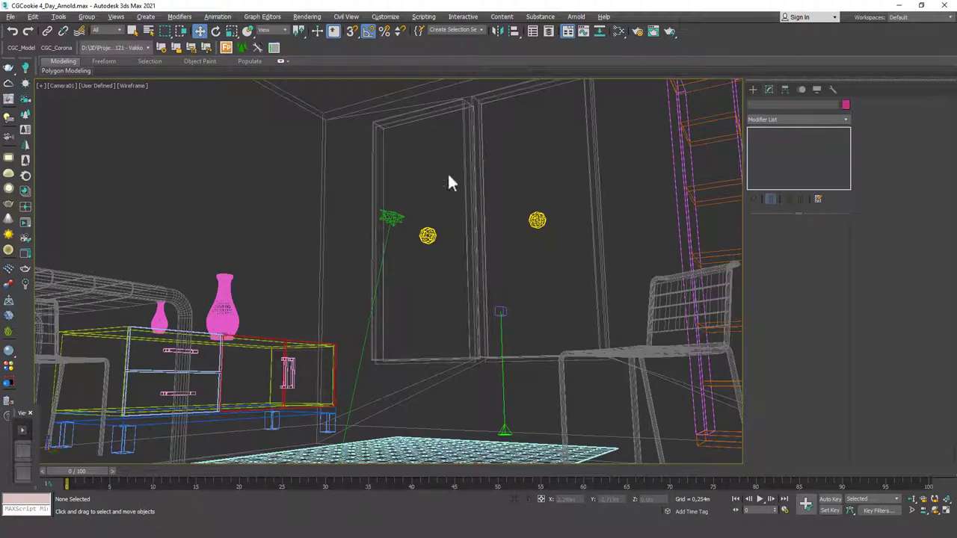
{"action": "key", "text": "F3"}
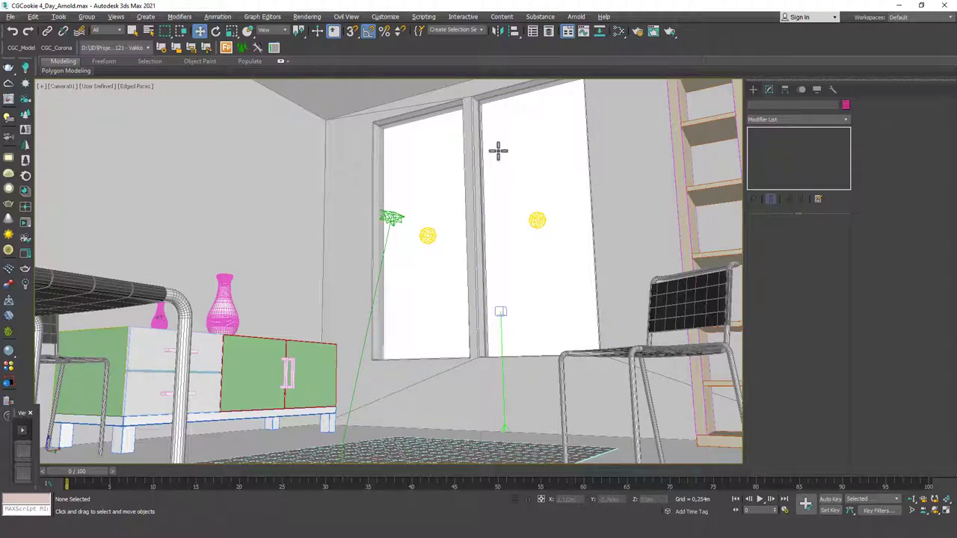
{"action": "left_click", "coordinate": [754, 90]}
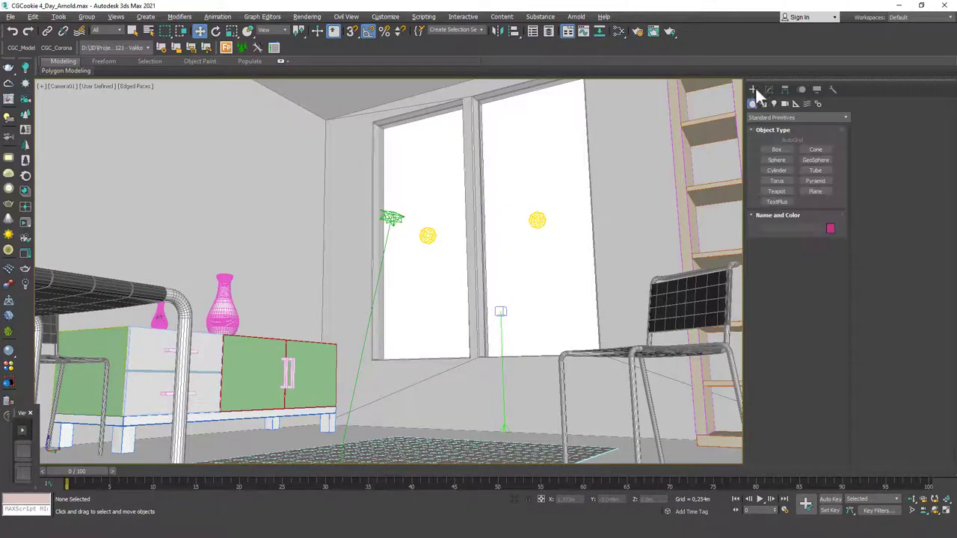
{"action": "left_click", "coordinate": [775, 150]}
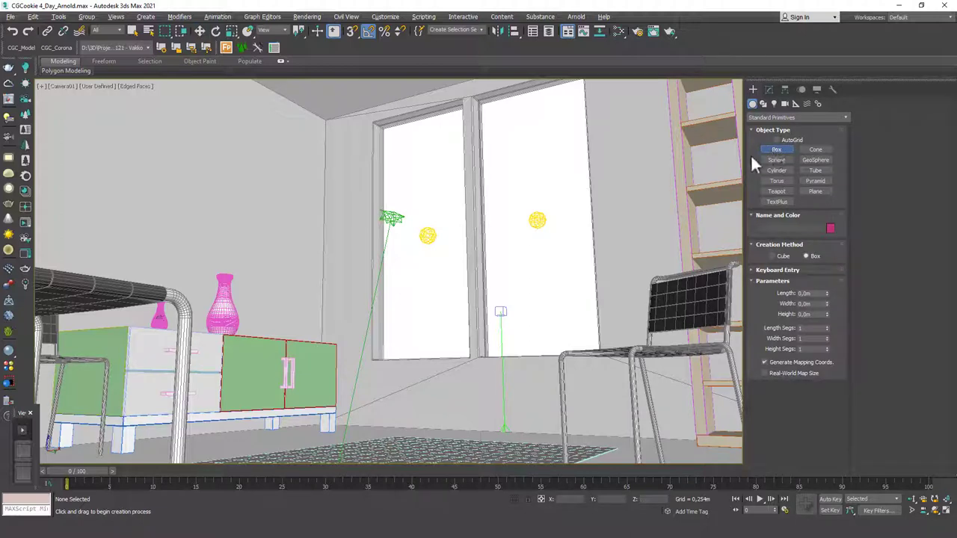
{"action": "right_click", "coordinate": [449, 221]}
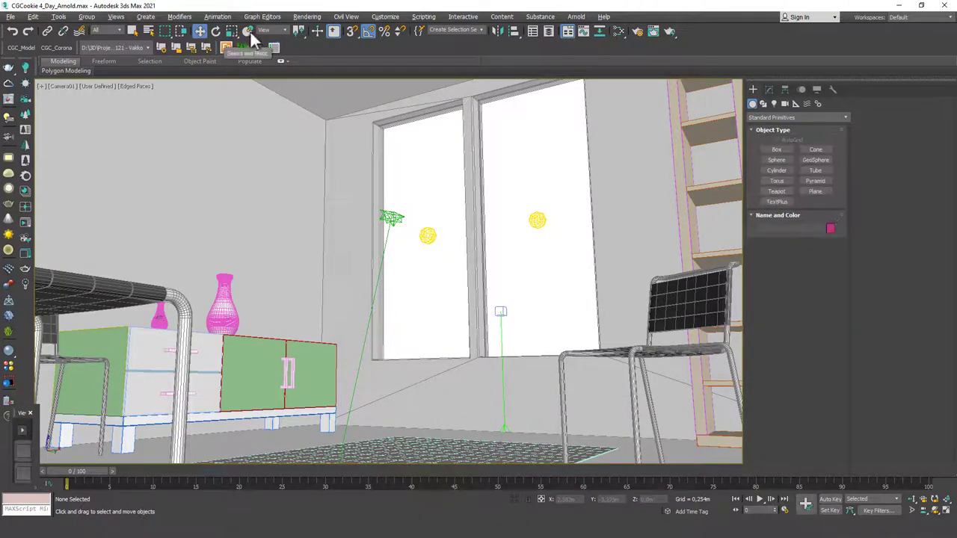
- Cycle through the Move, Rotate, Scale and plain Select tools, ending with Select and Place active
{"action": "key", "text": "e"}
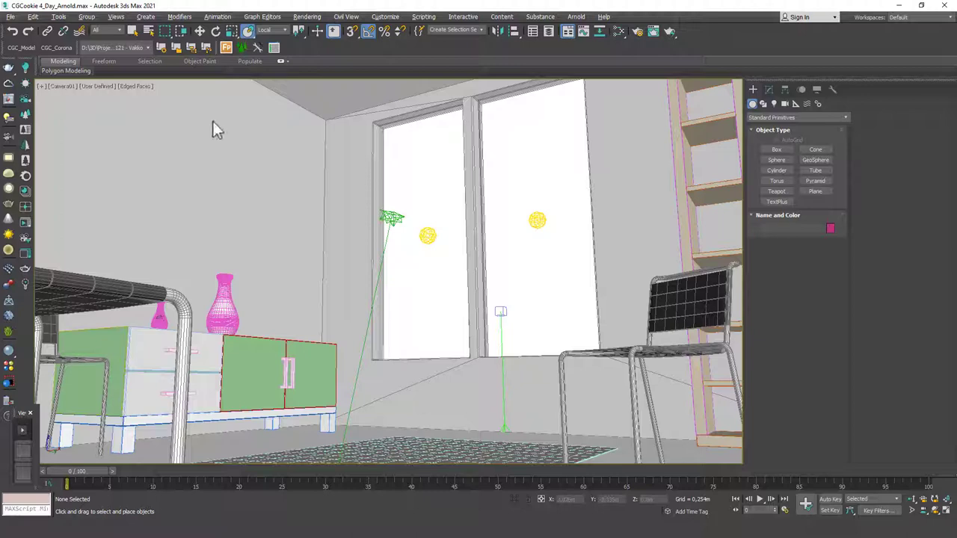
{"action": "key", "text": "w"}
{"action": "key", "text": "e"}
{"action": "key", "text": "r"}
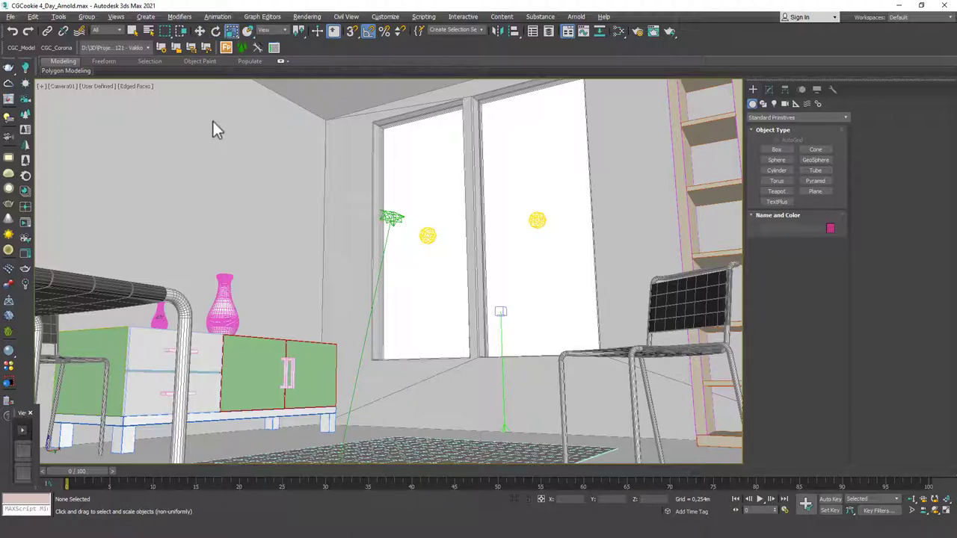
{"action": "key", "text": "q"}
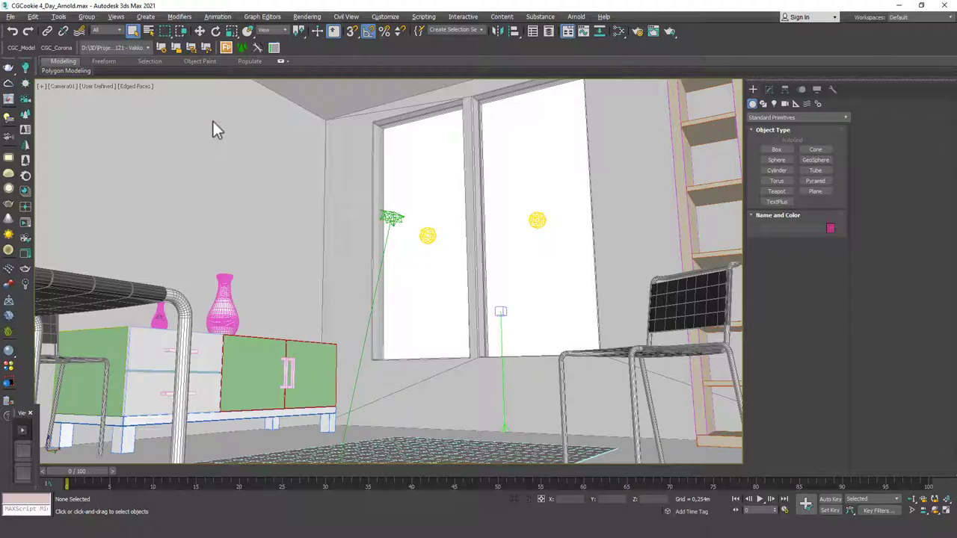
{"action": "key", "text": "y"}
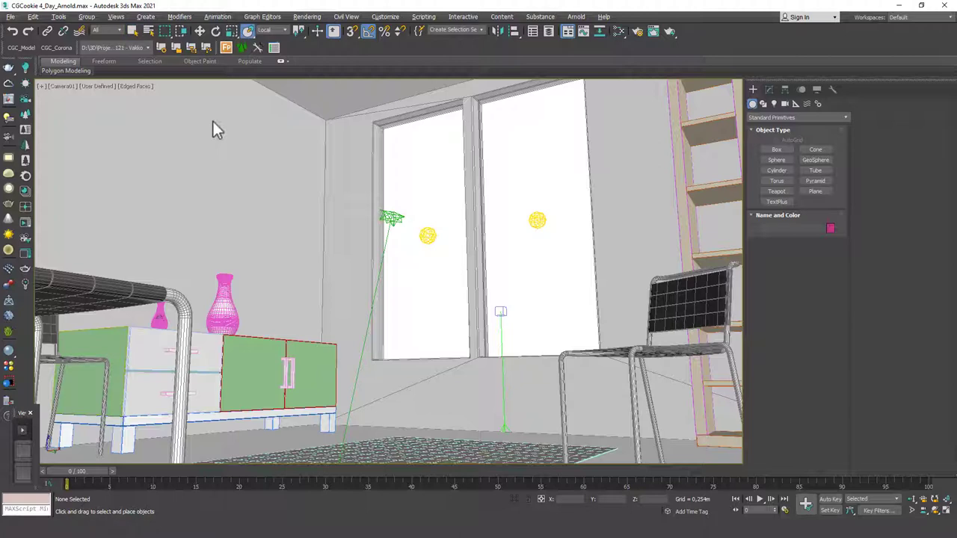
- Create a flat box about 1.87 m long, 1.25 m wide and 0.09 m high on the floor near the rug
{"action": "left_click", "coordinate": [759, 151]}
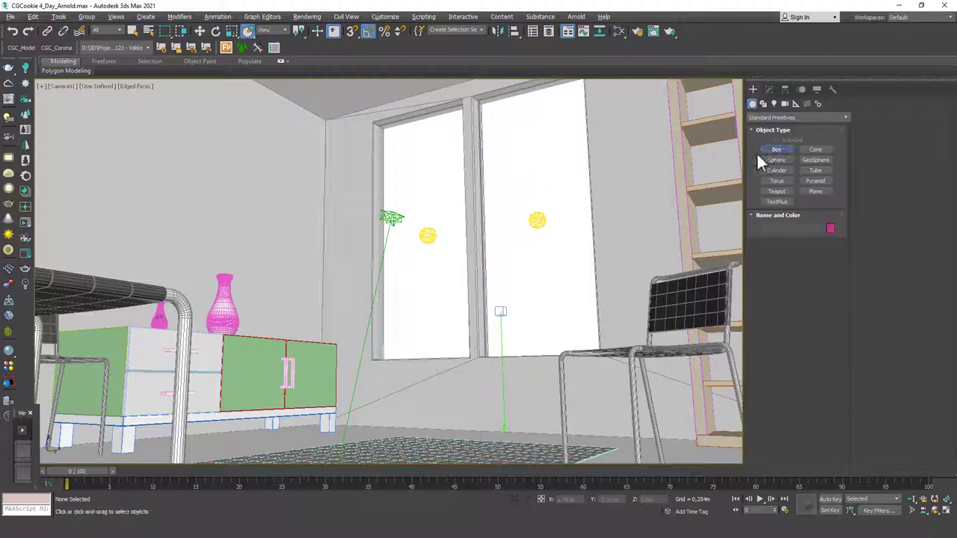
{"action": "left_click_drag", "start_coordinate": [398, 431], "coordinate": [399, 461]}
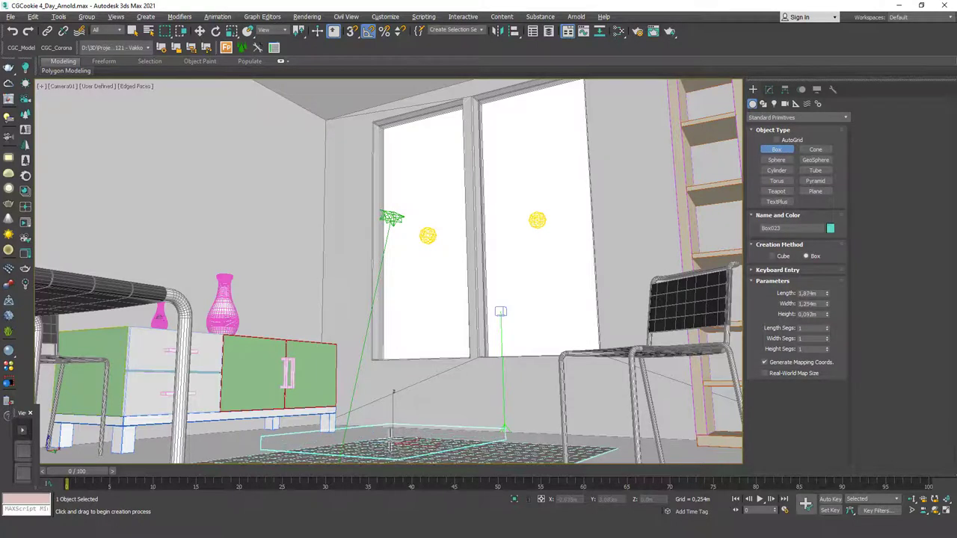
{"action": "right_click", "coordinate": [390, 446]}
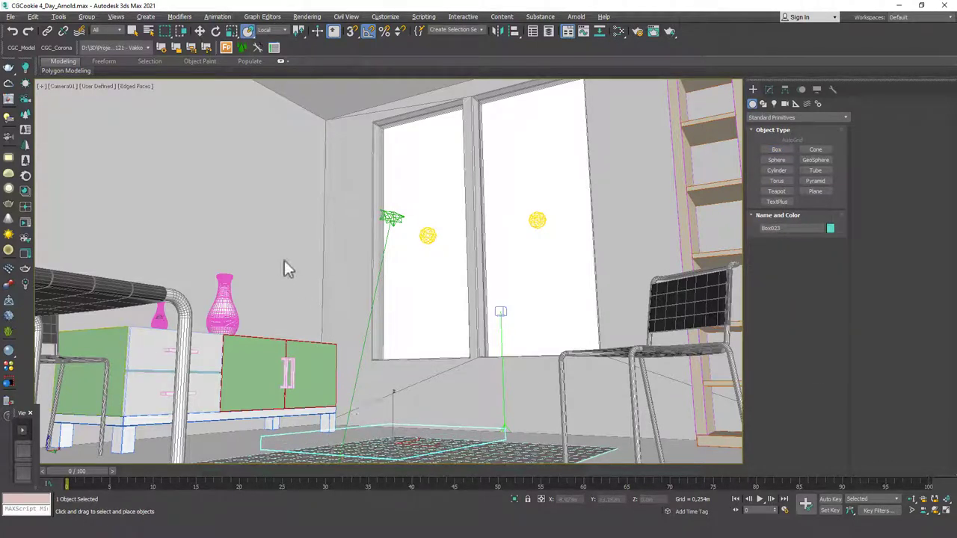
- Unfreeze all scene objects and reselect the new flat box with the help of a wireframe display
{"action": "right_click", "coordinate": [322, 275]}
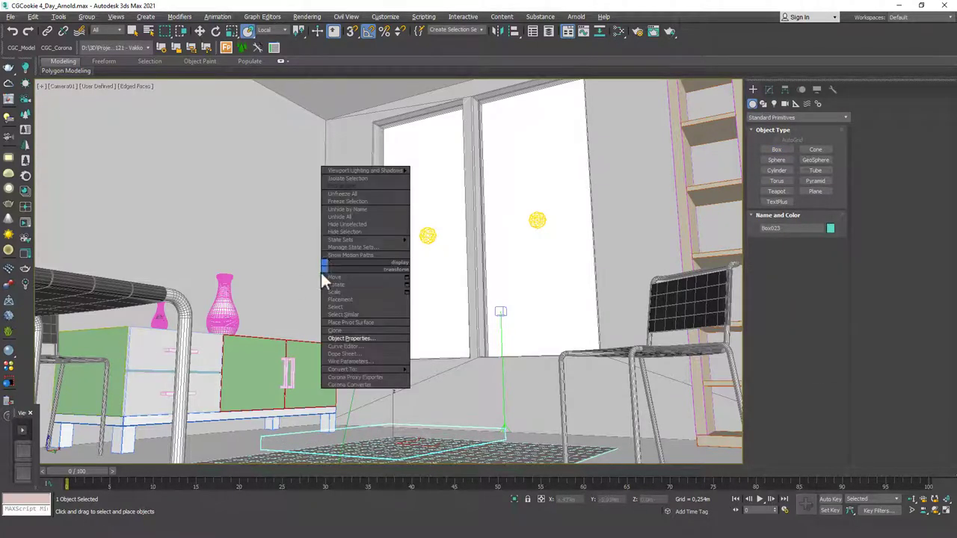
{"action": "left_click", "coordinate": [353, 194]}
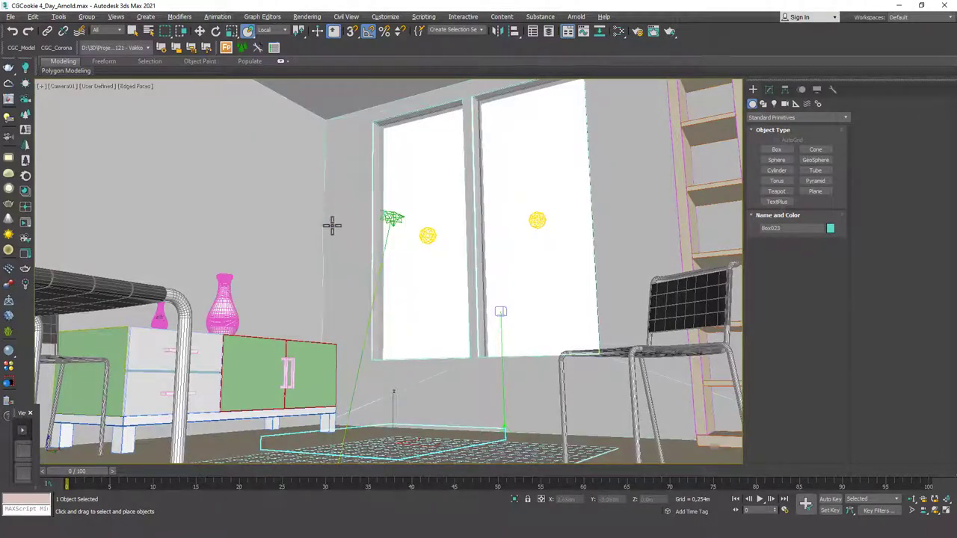
{"action": "left_click", "coordinate": [336, 224]}
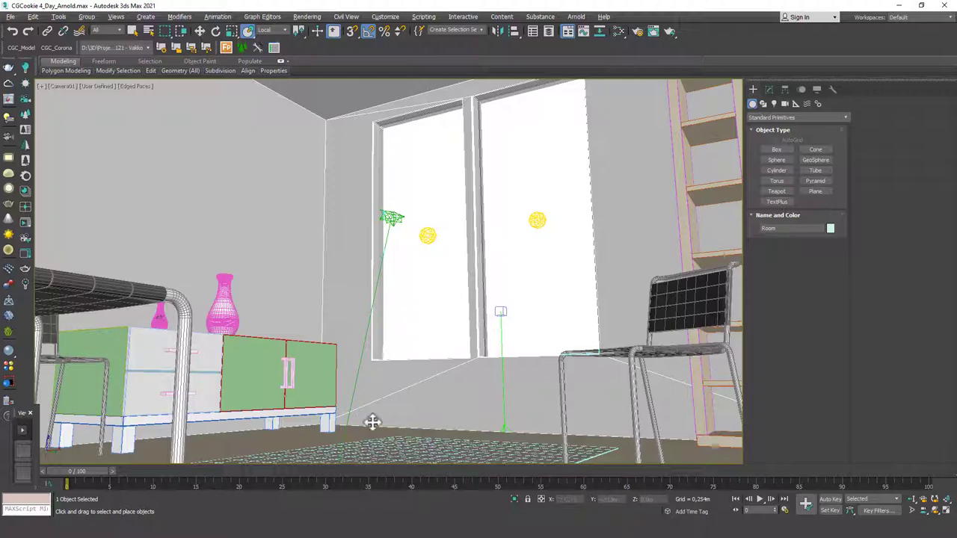
{"action": "key", "text": "F3"}
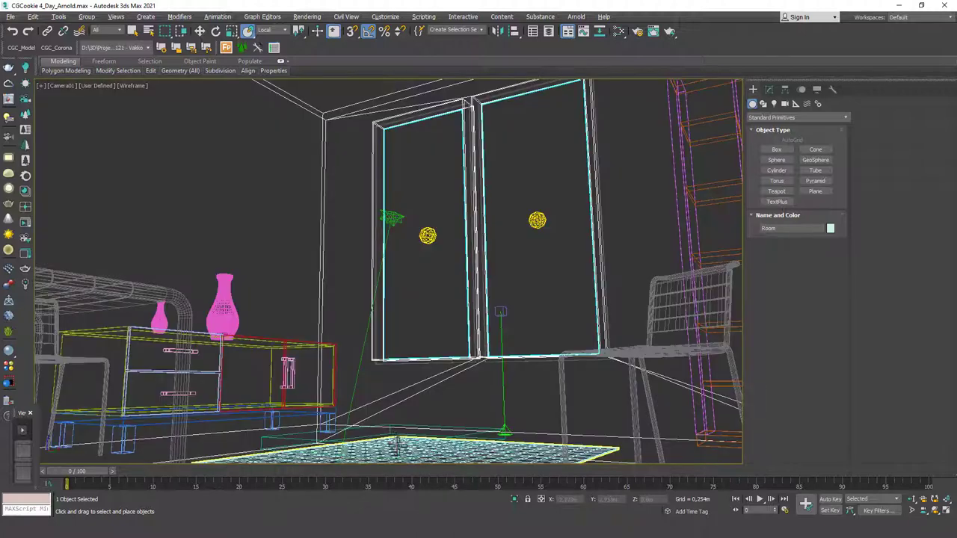
{"action": "left_click", "coordinate": [466, 434]}
{"action": "key", "text": "F3"}
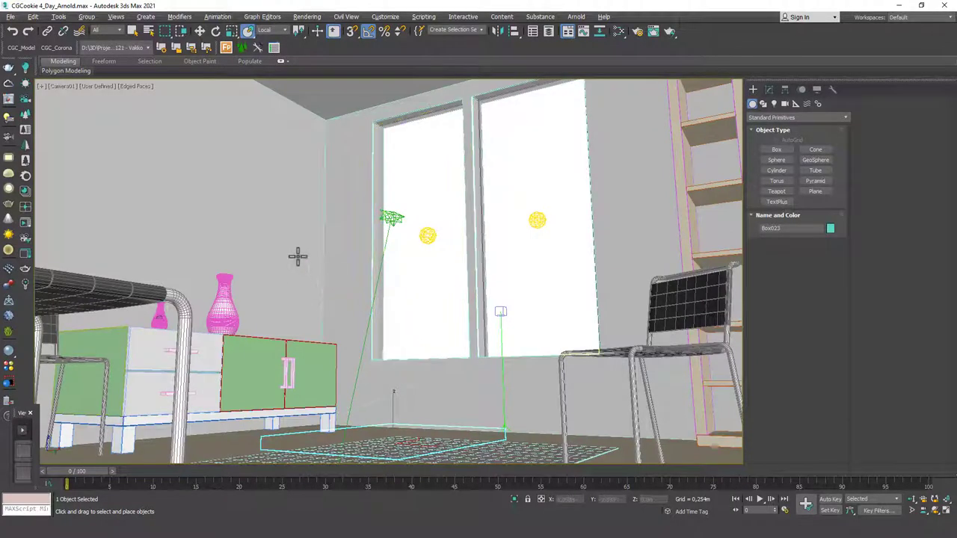
- Examine the room and the flat box from outside in a perspective view
{"action": "key", "text": "p"}
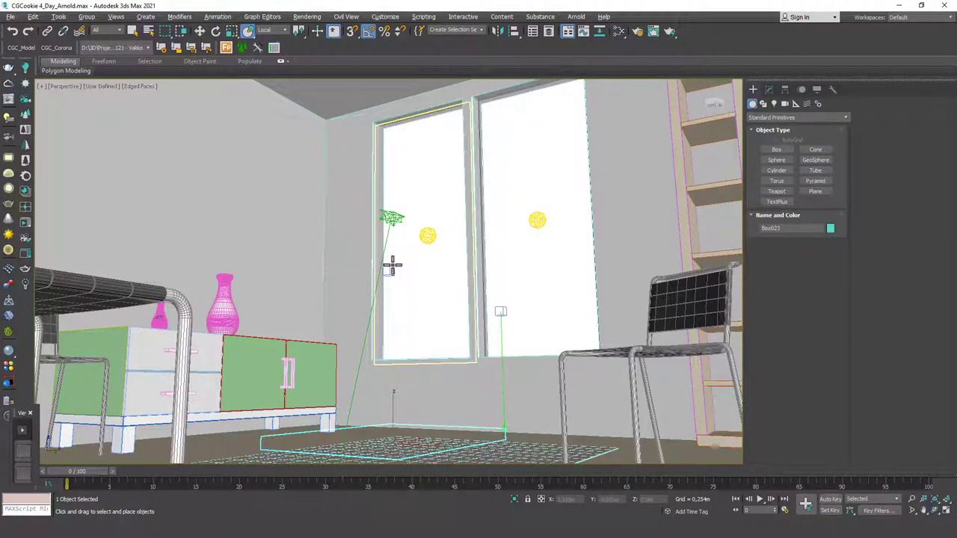
{"action": "middle_click_drag", "start_coordinate": [391, 265], "coordinate": [361, 282], "text": "alt"}
{"action": "scroll", "coordinate": [380, 299], "scroll_direction": "down", "scroll_amount": 2}
{"action": "scroll", "coordinate": [346, 265], "scroll_direction": "down", "scroll_amount": 1}
{"action": "middle_click_drag", "start_coordinate": [407, 343], "coordinate": [408, 306]}
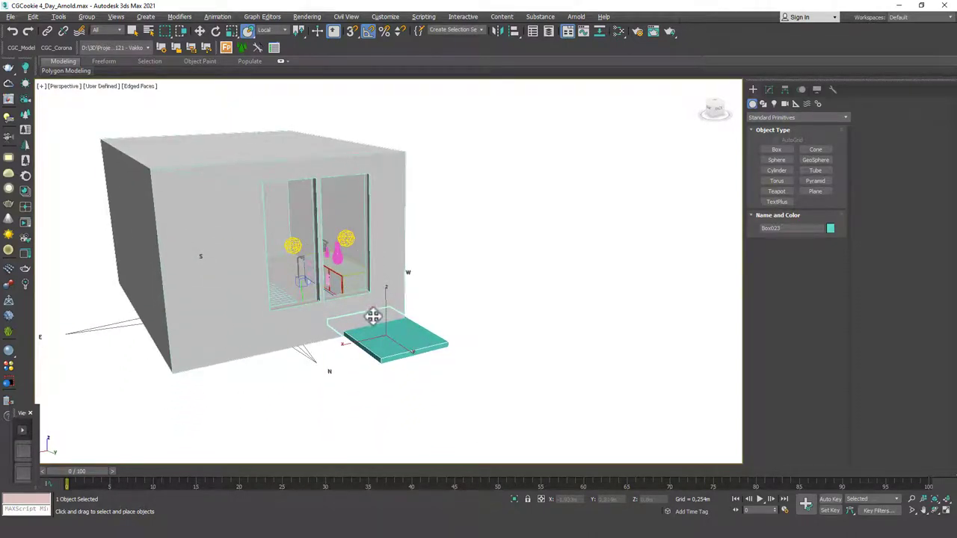
{"action": "middle_click_drag", "start_coordinate": [378, 316], "coordinate": [385, 317], "text": "alt"}
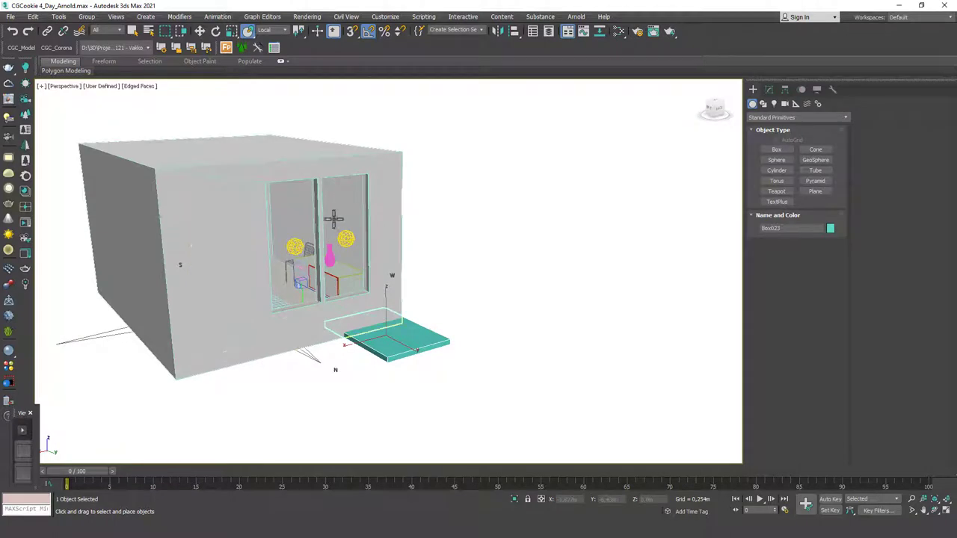
{"action": "middle_click_drag", "start_coordinate": [309, 225], "coordinate": [399, 320], "text": "alt"}
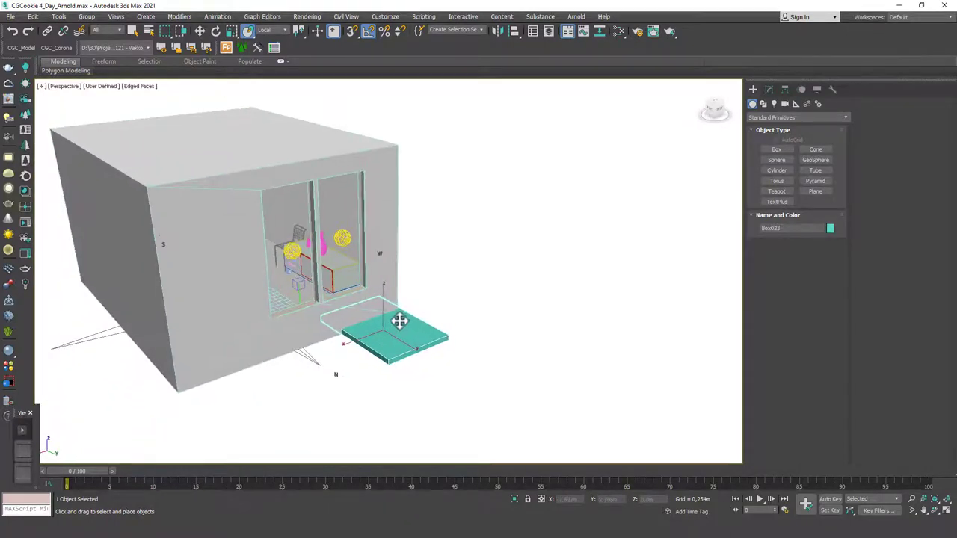
- Move the flat box over the sideboard in a top wireframe view, to about X -1.587 m, Y 1.021 m
{"action": "key", "text": "w"}
{"action": "key", "text": "t"}
{"action": "key", "text": "F3"}
{"action": "scroll", "coordinate": [406, 289], "scroll_direction": "down", "scroll_amount": 5}
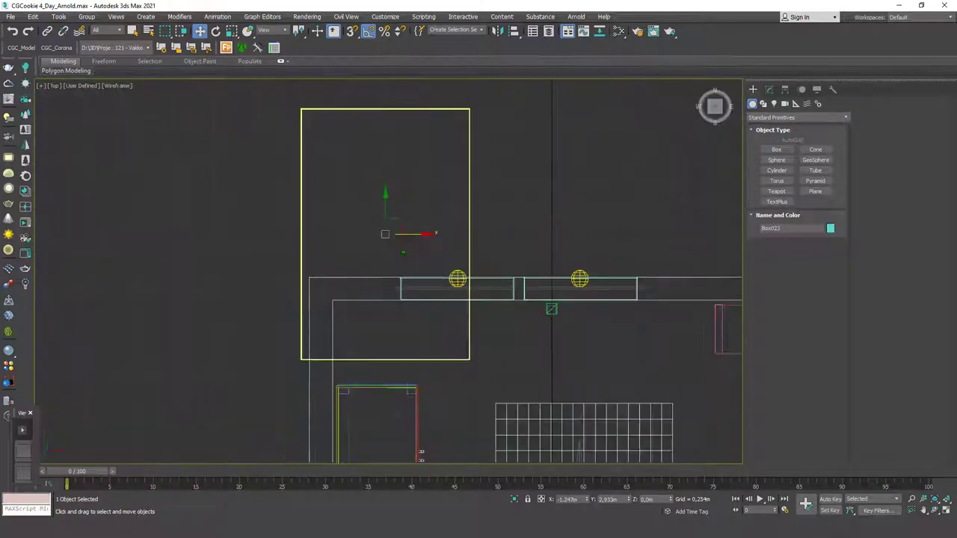
{"action": "left_click_drag", "start_coordinate": [414, 318], "coordinate": [390, 387]}
{"action": "middle_click_drag", "start_coordinate": [391, 387], "coordinate": [408, 258]}
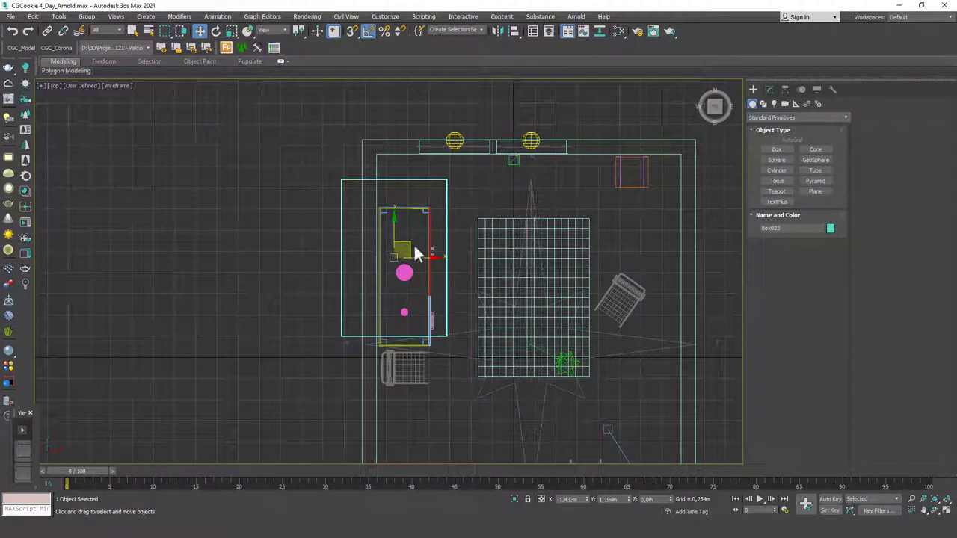
{"action": "left_click_drag", "start_coordinate": [410, 247], "coordinate": [406, 273]}
- Rotate the box so it stands upright and frame it in a shaded perspective view
{"action": "key", "text": "e"}
{"action": "mouse_move", "coordinate": [414, 273]}
{"action": "middle_mouse_down", "text": "alt"}
{"action": "mouse_move", "coordinate": [371, 246]}
{"action": "mouse_move", "coordinate": [431, 243]}
{"action": "mouse_move", "coordinate": [276, 242]}
{"action": "mouse_move", "coordinate": [343, 236]}
{"action": "middle_mouse_up", "text": "alt"}
{"action": "key", "text": "z"}
{"action": "key", "text": "F3"}
{"action": "key", "text": "p"}
{"action": "key", "text": "z"}
{"action": "scroll", "coordinate": [430, 242], "scroll_direction": "down", "scroll_amount": 3}
{"action": "middle_click_drag", "start_coordinate": [411, 231], "coordinate": [404, 264]}
- Raise the upright box to about Z 1.988 m and shift it toward the side wall to about X -1.643 m
{"action": "key", "text": "w"}
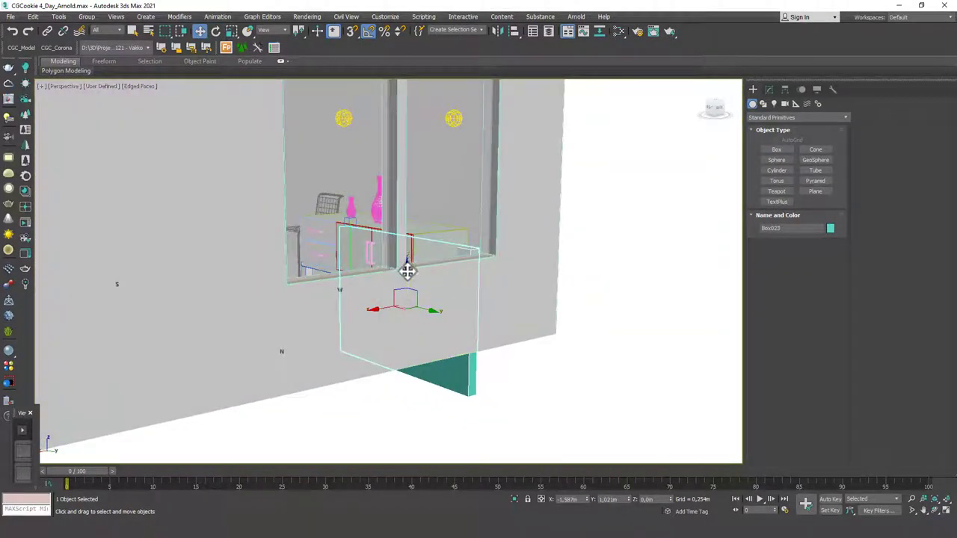
{"action": "left_click_drag", "start_coordinate": [408, 272], "coordinate": [432, 43]}
{"action": "middle_click_drag", "start_coordinate": [404, 185], "coordinate": [386, 258]}
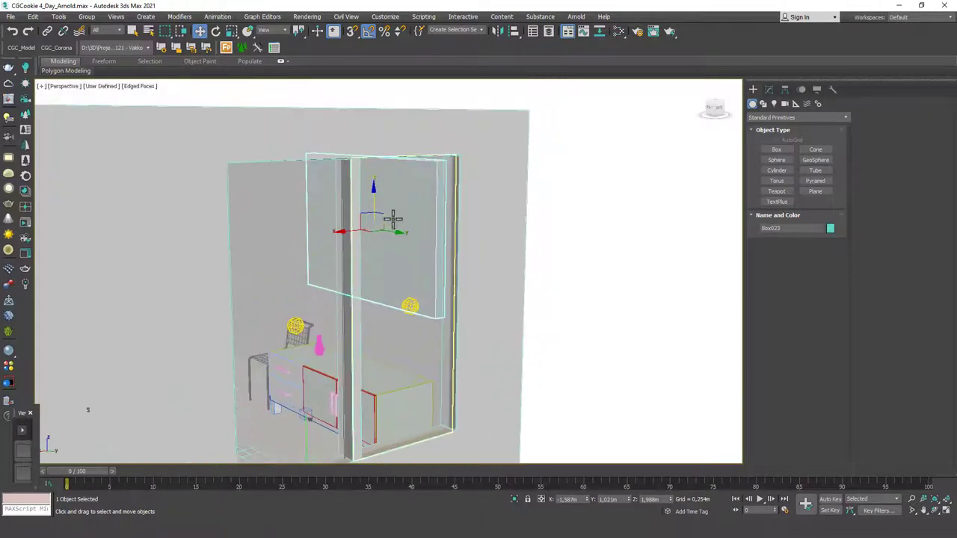
{"action": "key", "text": "t"}
{"action": "key", "text": "F3"}
{"action": "left_click_drag", "start_coordinate": [402, 274], "coordinate": [390, 278]}
{"action": "mouse_move", "coordinate": [409, 230]}
{"action": "middle_mouse_down", "text": "alt"}
{"action": "mouse_move", "coordinate": [335, 197]}
{"action": "mouse_move", "coordinate": [412, 239]}
{"action": "mouse_move", "coordinate": [401, 217]}
{"action": "middle_mouse_up", "text": "alt"}
{"action": "key", "text": "F3"}
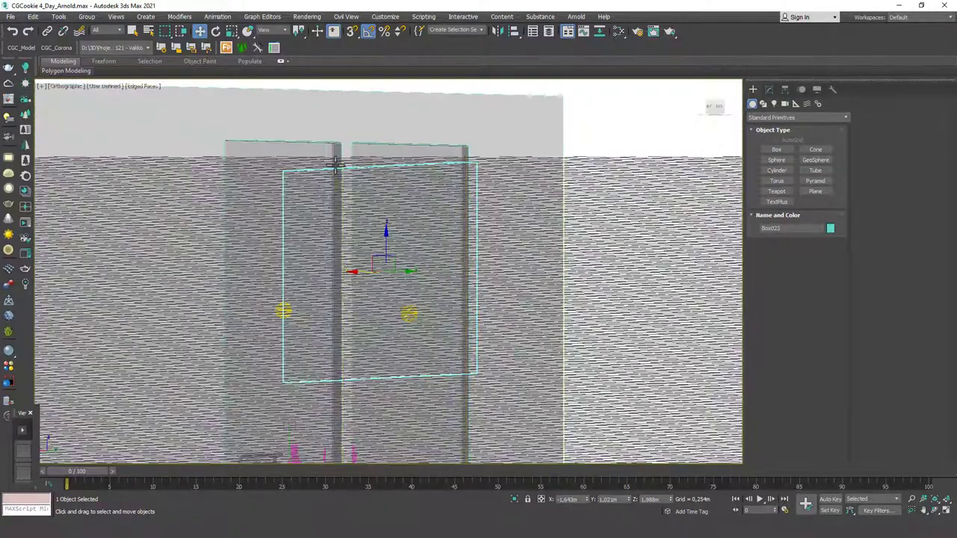
{"action": "key", "text": "p"}
{"action": "scroll", "coordinate": [401, 277], "scroll_direction": "down", "scroll_amount": 4}
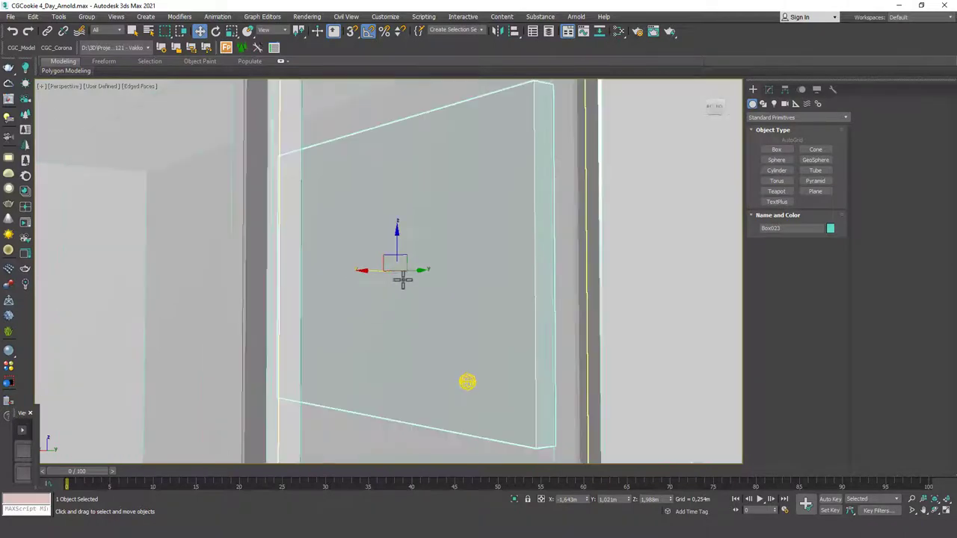
{"action": "scroll", "coordinate": [405, 279], "scroll_direction": "down", "scroll_amount": 5}
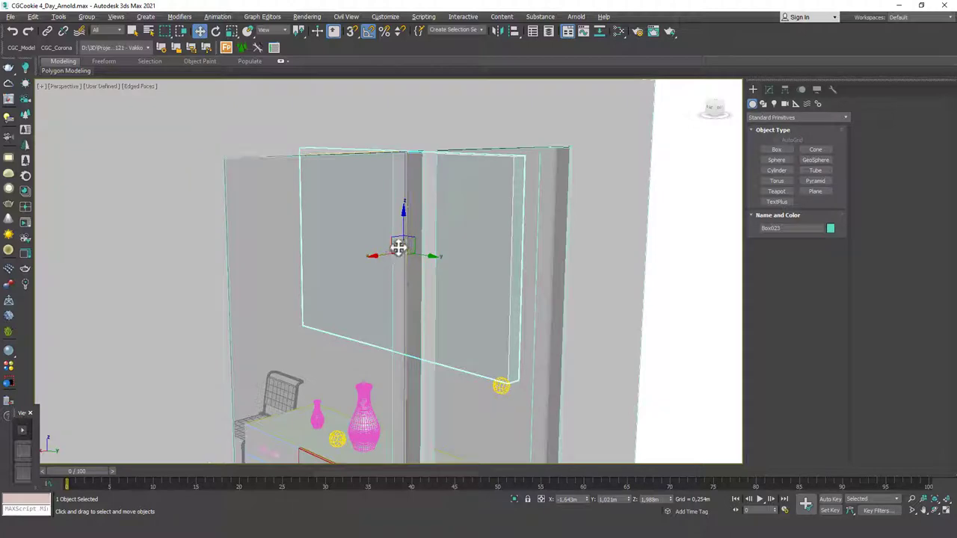
- Undo the manual moves and rotation of the box
{"action": "key", "text": "ctrl+z"}
{"action": "key", "text": "ctrl+z"}
{"action": "key", "text": "ctrl+z"}
{"action": "key", "text": "ctrl+z"}
{"action": "key", "text": "ctrl+z"}
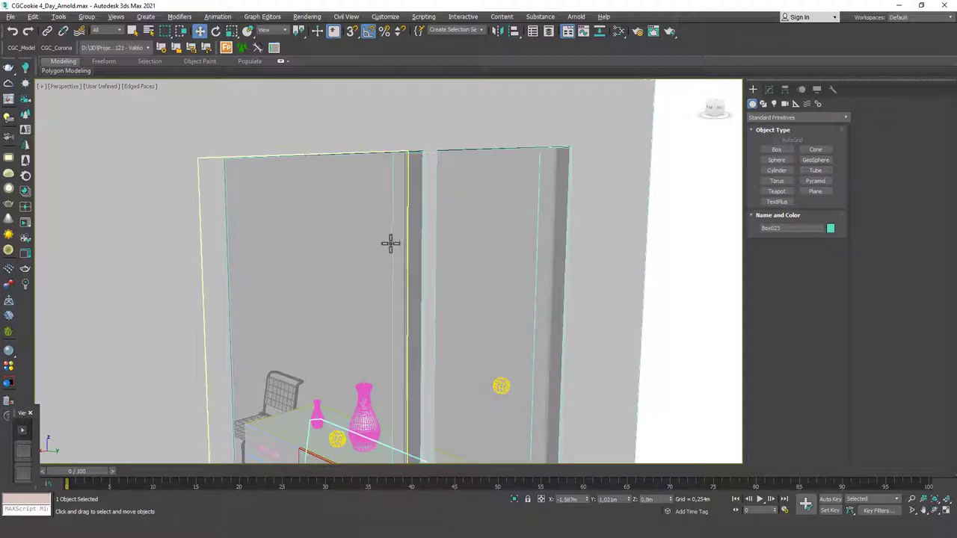
{"action": "key", "text": "z"}
- Isolate the room shell together with the flat box, and leave only the box selected
{"action": "middle_click_drag", "start_coordinate": [379, 243], "coordinate": [367, 265], "text": "alt"}
{"action": "scroll", "coordinate": [364, 294], "scroll_direction": "down", "scroll_amount": 7}
{"action": "left_click_drag", "start_coordinate": [366, 277], "coordinate": [291, 333]}
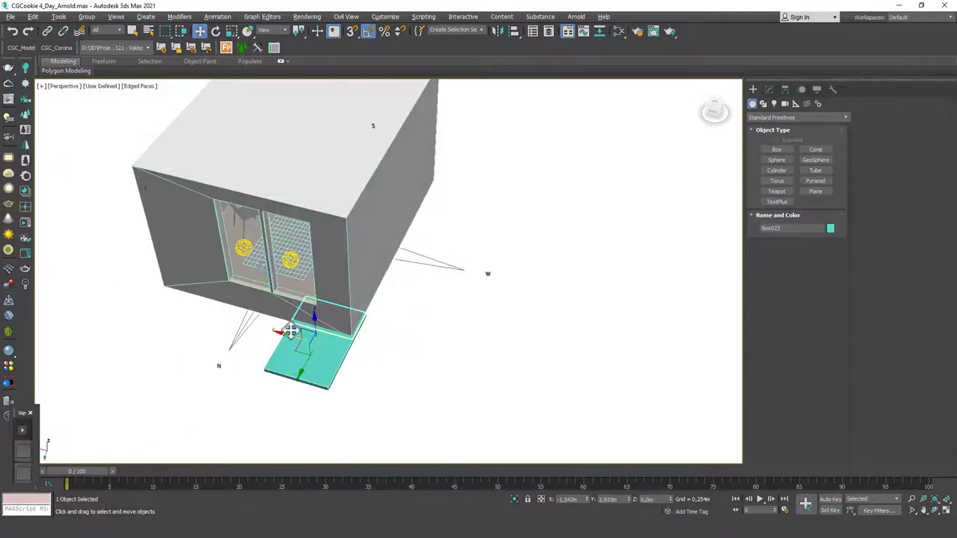
{"action": "middle_click_drag", "start_coordinate": [291, 334], "coordinate": [387, 309], "text": "alt"}
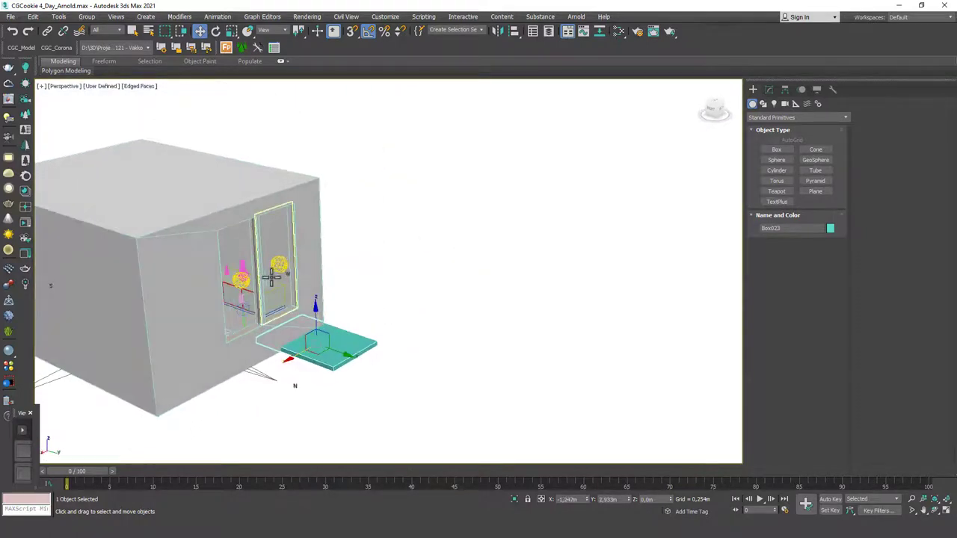
{"action": "left_click", "coordinate": [304, 263], "text": "ctrl"}
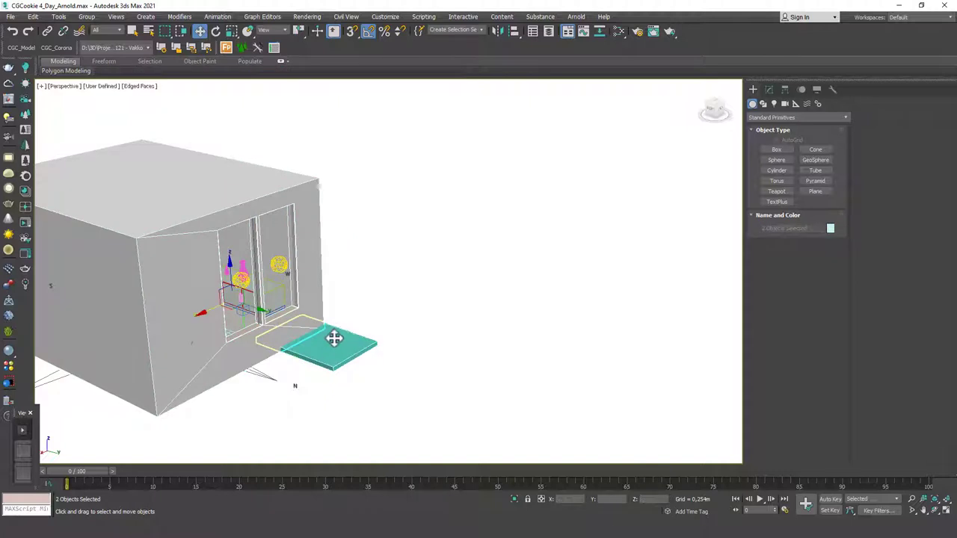
{"action": "key", "text": "alt+q"}
{"action": "key", "text": "ctrl+d"}
{"action": "middle_click_drag", "start_coordinate": [536, 269], "coordinate": [548, 379], "text": "alt"}
{"action": "left_click", "coordinate": [523, 390]}
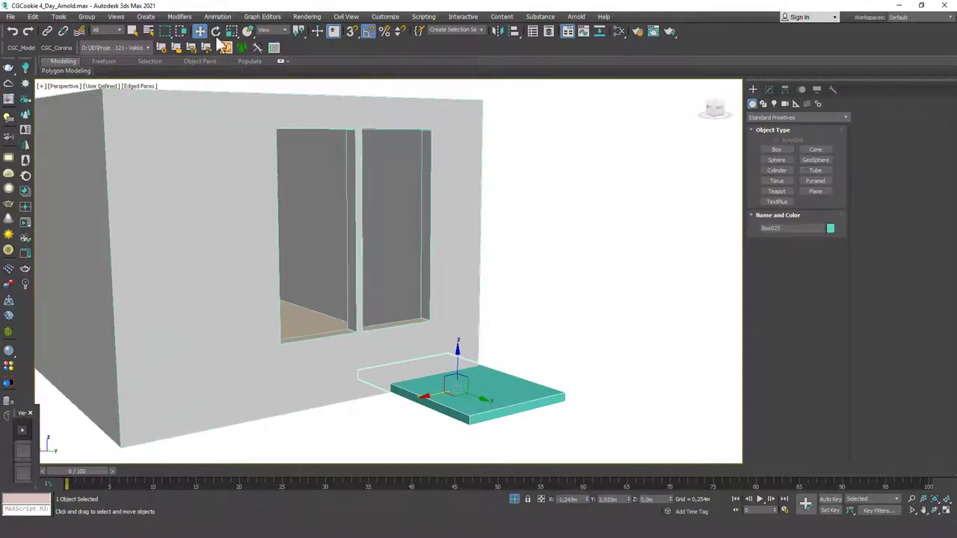
- Use Select and Place to slide the box over the room's inner wall and outer window wall, and set it flat on the roof
{"action": "left_click", "coordinate": [248, 31]}
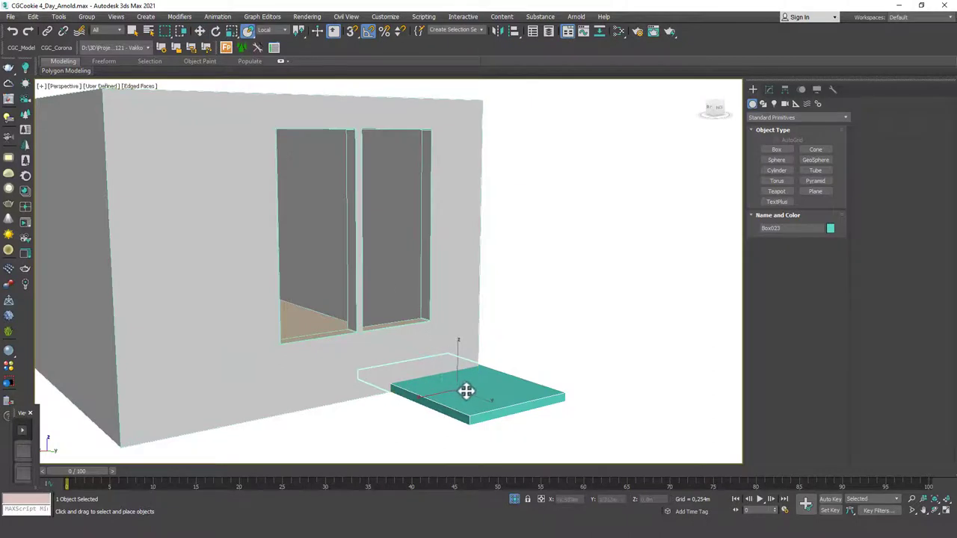
{"action": "left_click_drag", "start_coordinate": [466, 391], "coordinate": [381, 202]}
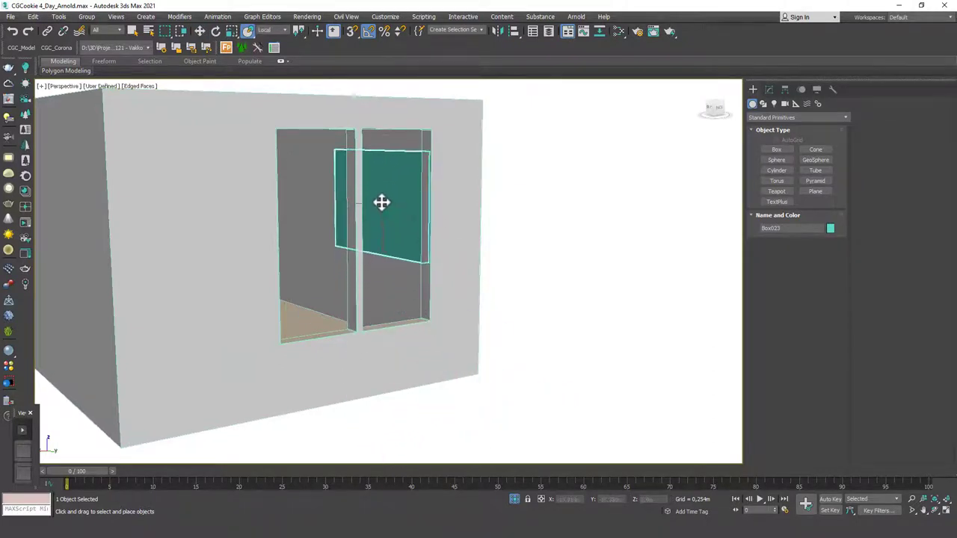
{"action": "middle_click_drag", "start_coordinate": [391, 254], "coordinate": [363, 193], "text": "alt"}
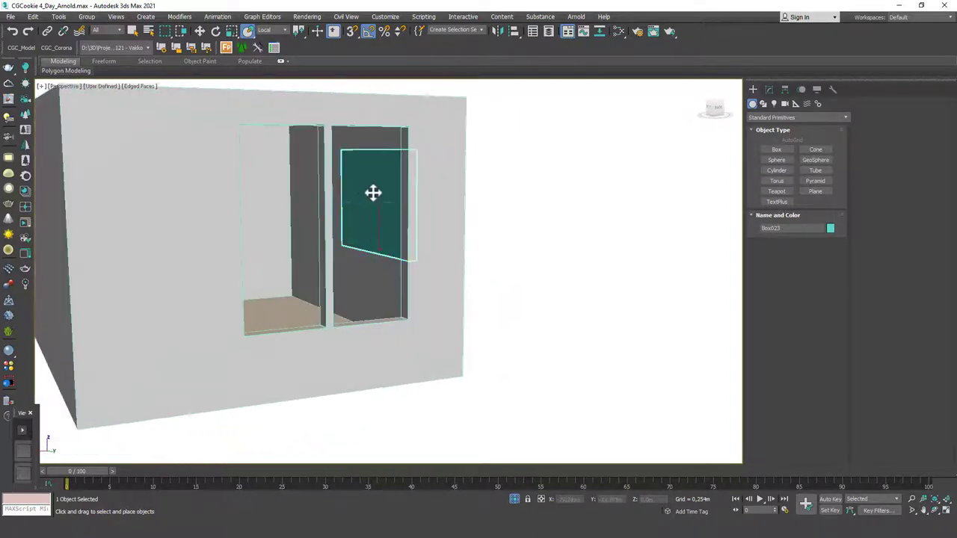
{"action": "left_click_drag", "start_coordinate": [373, 192], "coordinate": [154, 192]}
{"action": "middle_click_drag", "start_coordinate": [154, 193], "coordinate": [282, 306], "text": "alt"}
{"action": "scroll", "coordinate": [243, 314], "scroll_direction": "down", "scroll_amount": 4}
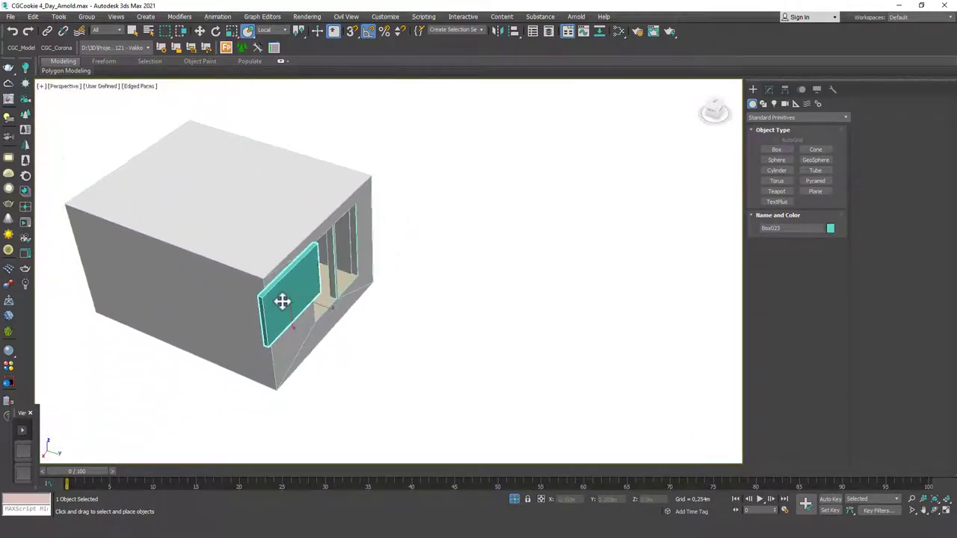
{"action": "left_click_drag", "start_coordinate": [282, 301], "coordinate": [266, 200]}
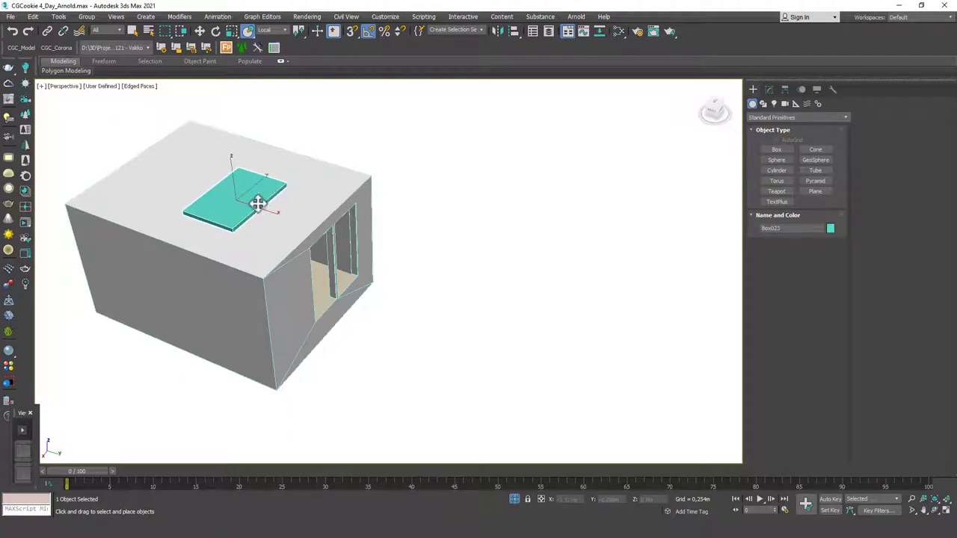
- Try rotating the box on the roof with the Rotate tool and undo the rotation
{"action": "key", "text": "e"}
{"action": "left_click_drag", "start_coordinate": [247, 217], "coordinate": [208, 224]}
{"action": "key", "text": "ctrl+z"}
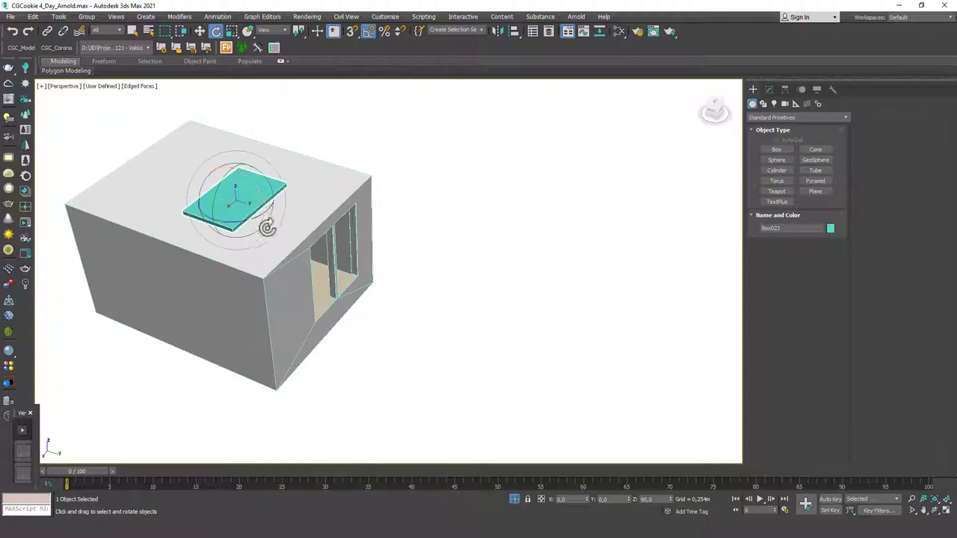
{"action": "middle_click_drag", "start_coordinate": [301, 239], "coordinate": [238, 227], "text": "alt"}
{"action": "scroll", "coordinate": [308, 238], "scroll_direction": "up", "scroll_amount": 5}
{"action": "scroll", "coordinate": [311, 243], "scroll_direction": "down", "scroll_amount": 3}
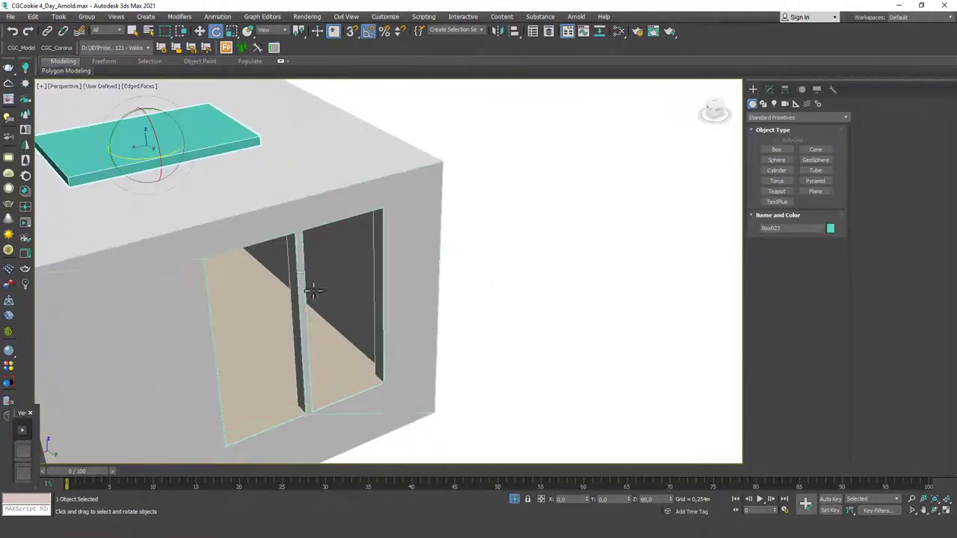
- Use Select and Place to move the box from the roof to the wall behind the window opening, and turn it with the Rotate tool
{"action": "middle_click_drag", "start_coordinate": [307, 264], "coordinate": [307, 291], "text": "alt"}
{"action": "key", "text": "y"}
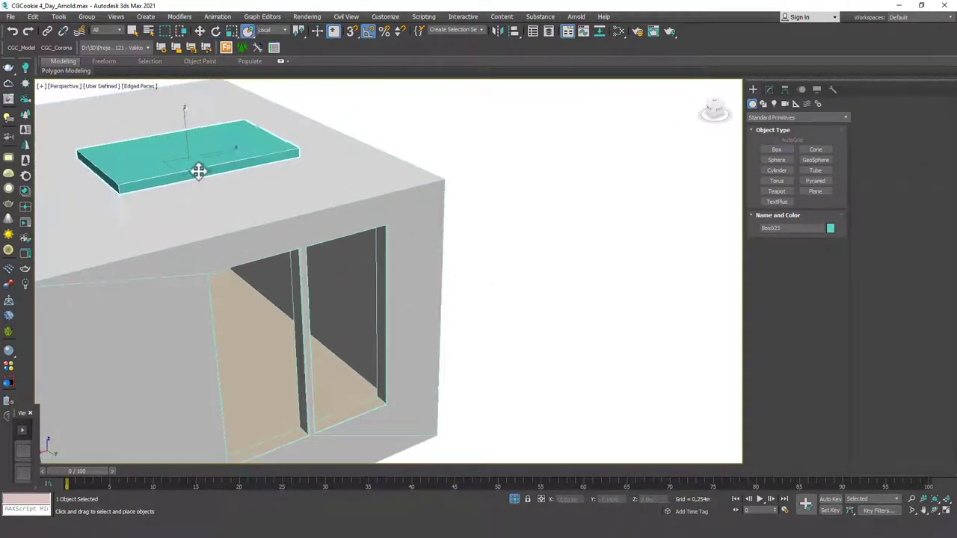
{"action": "left_click_drag", "start_coordinate": [199, 171], "coordinate": [341, 274]}
{"action": "middle_click_drag", "start_coordinate": [341, 273], "coordinate": [305, 229], "text": "alt"}
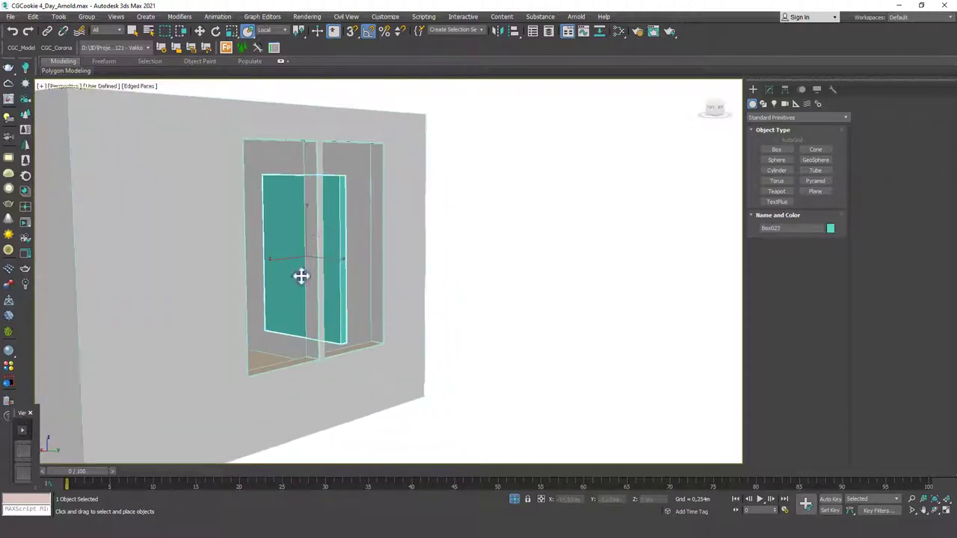
{"action": "key", "text": "e"}
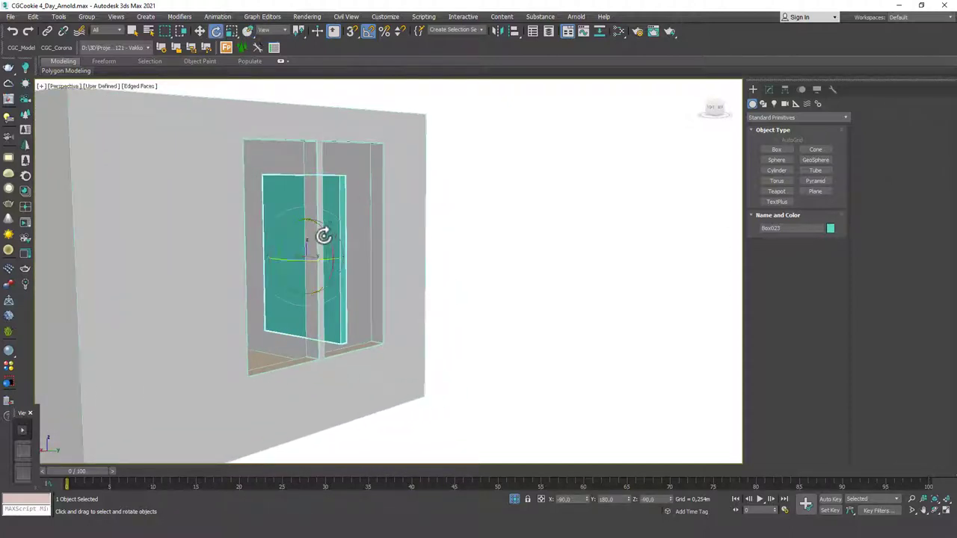
{"action": "left_click_drag", "start_coordinate": [324, 231], "coordinate": [351, 268]}
{"action": "middle_click_drag", "start_coordinate": [404, 280], "coordinate": [355, 275], "text": "alt"}
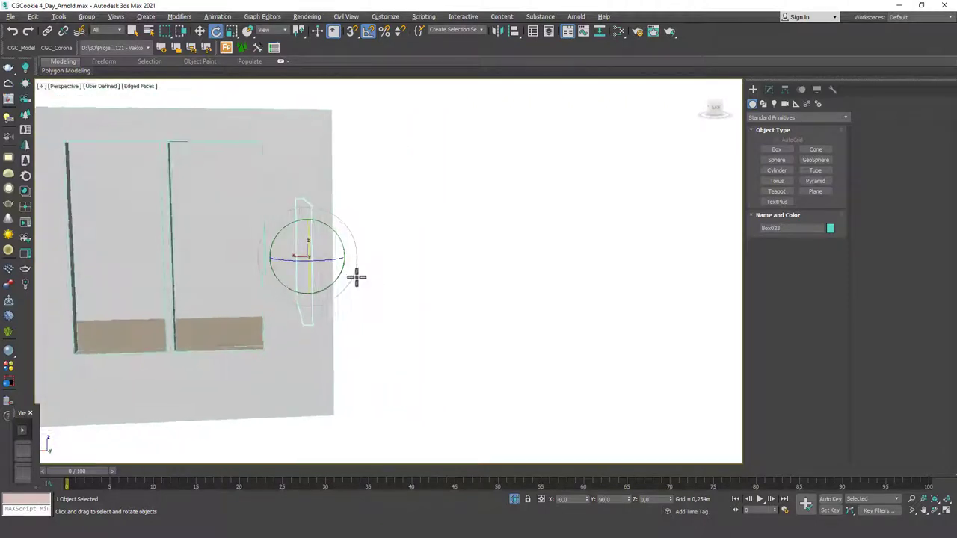
- End the isolation of the room shell and box to bring back the whole scene
{"action": "middle_click_drag", "start_coordinate": [324, 236], "coordinate": [327, 210], "text": "alt"}
{"action": "scroll", "coordinate": [365, 267], "scroll_direction": "down", "scroll_amount": 5}
{"action": "right_click", "coordinate": [330, 208]}
{"action": "left_click", "coordinate": [376, 130]}
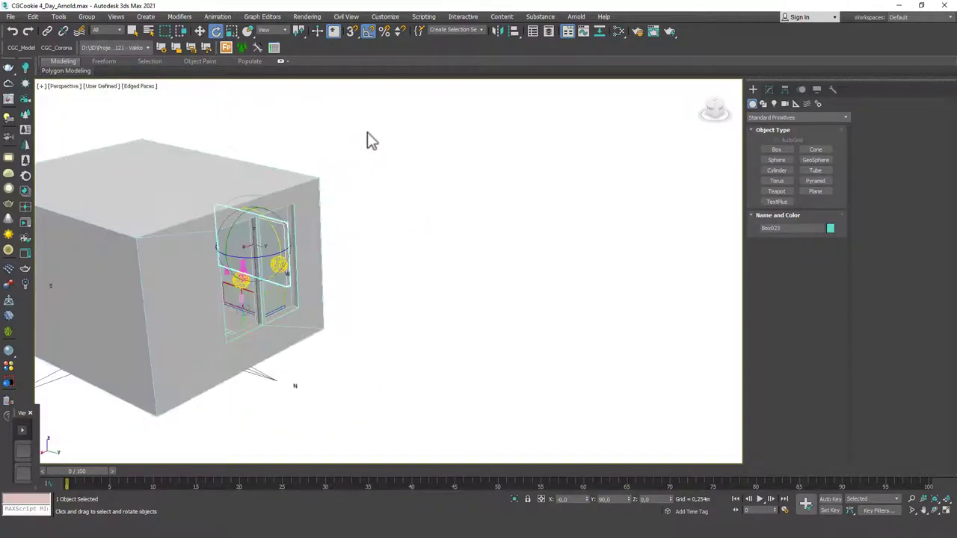
- Select the chair standing beside the woven carpet inside the room and isolate it
{"action": "middle_click_drag", "start_coordinate": [367, 141], "coordinate": [287, 266], "text": "alt"}
{"action": "scroll", "coordinate": [204, 280], "scroll_direction": "up", "scroll_amount": 8}
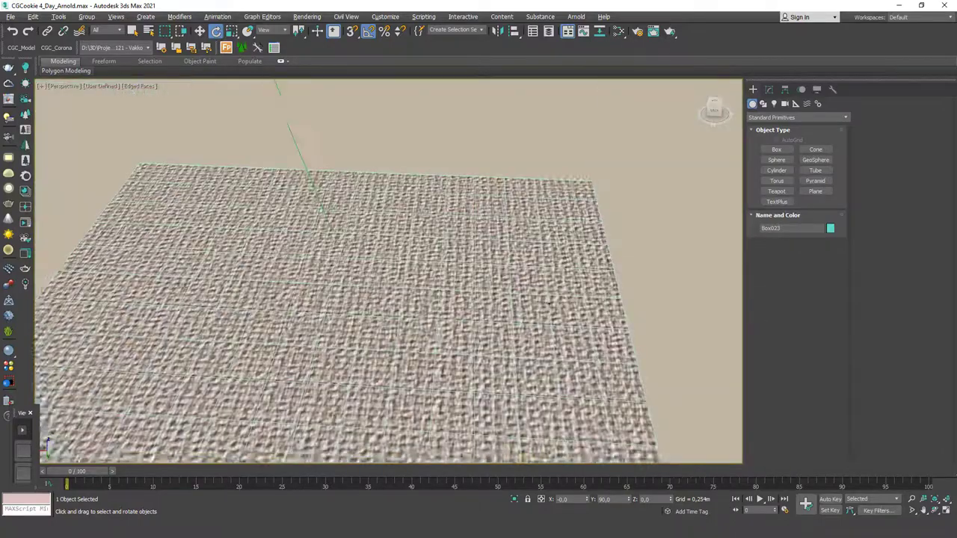
{"action": "middle_click_drag", "start_coordinate": [182, 233], "coordinate": [190, 338], "text": "alt"}
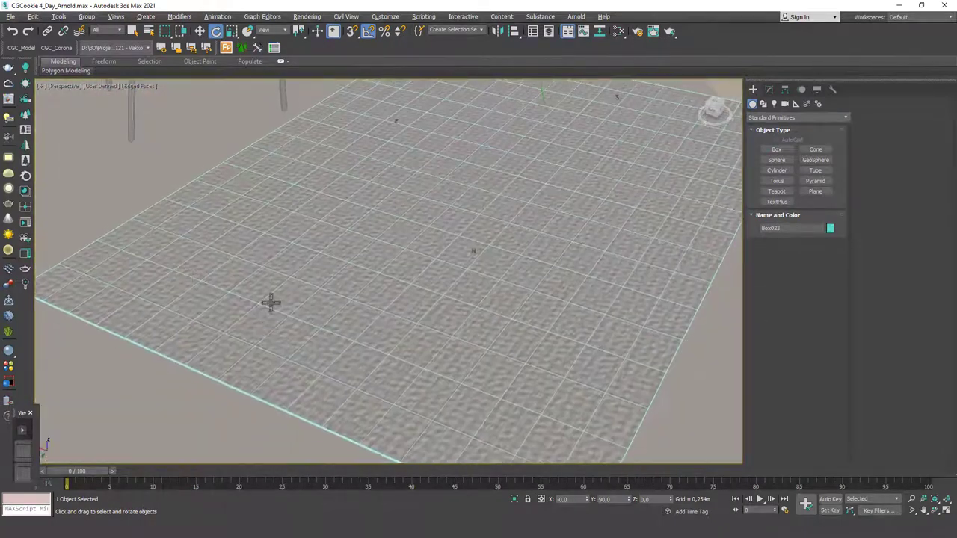
{"action": "left_click", "coordinate": [277, 102]}
{"action": "middle_click_drag", "start_coordinate": [271, 241], "coordinate": [150, 203], "text": "alt"}
{"action": "left_click", "coordinate": [148, 206]}
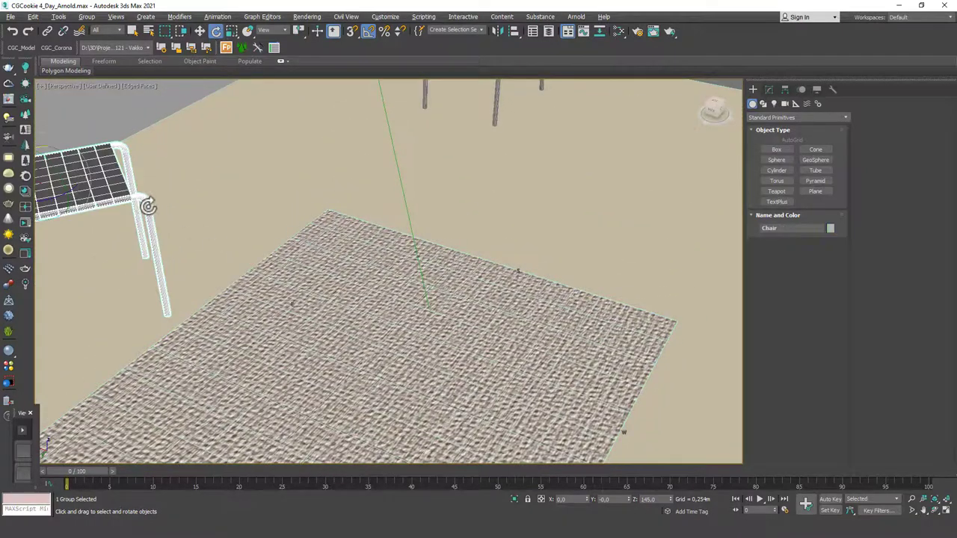
{"action": "key", "text": "z"}
{"action": "middle_click_drag", "start_coordinate": [284, 242], "coordinate": [336, 314], "text": "alt"}
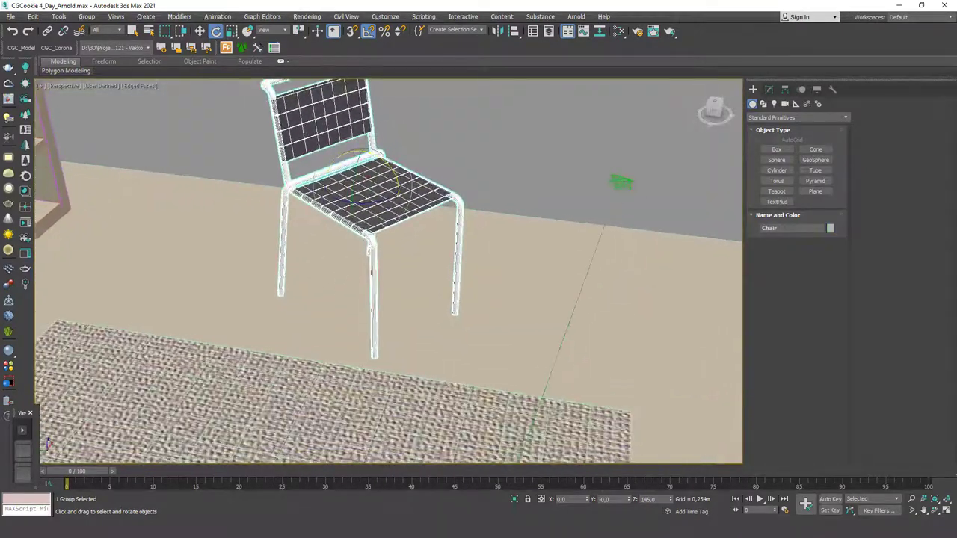
{"action": "scroll", "coordinate": [363, 250], "scroll_direction": "up", "scroll_amount": 5}
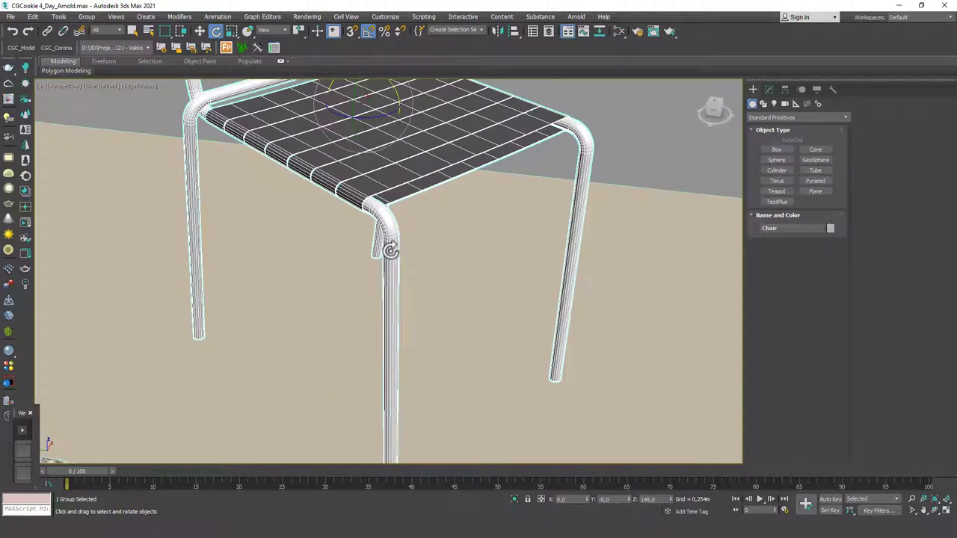
{"action": "key", "text": "alt+q"}
{"action": "middle_click_drag", "start_coordinate": [381, 332], "coordinate": [320, 308], "text": "alt"}
{"action": "scroll", "coordinate": [337, 308], "scroll_direction": "down", "scroll_amount": 3}
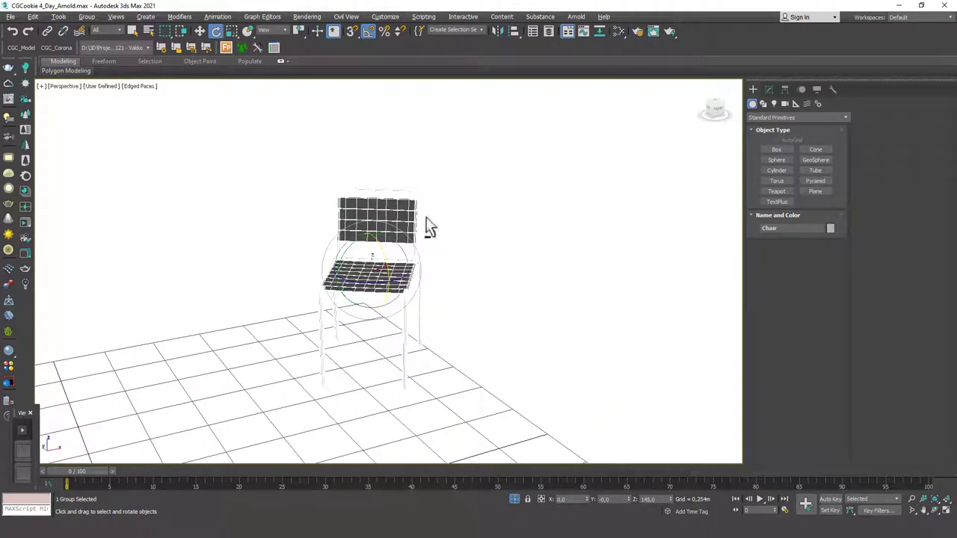
- Set the viewport background to Use Customize User Interface Gradient Colors and deselect the chair
{"action": "key", "text": "alt+b"}
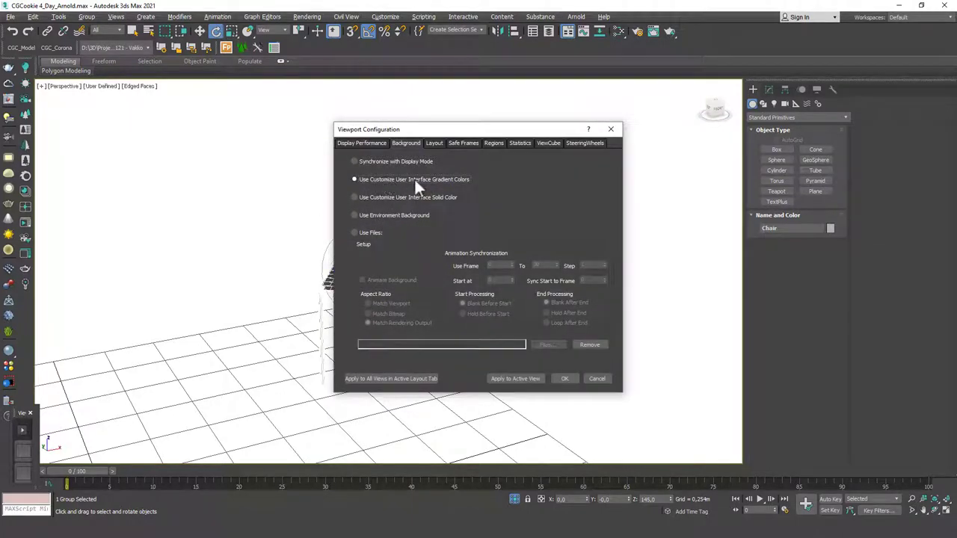
{"action": "left_click", "coordinate": [564, 378]}
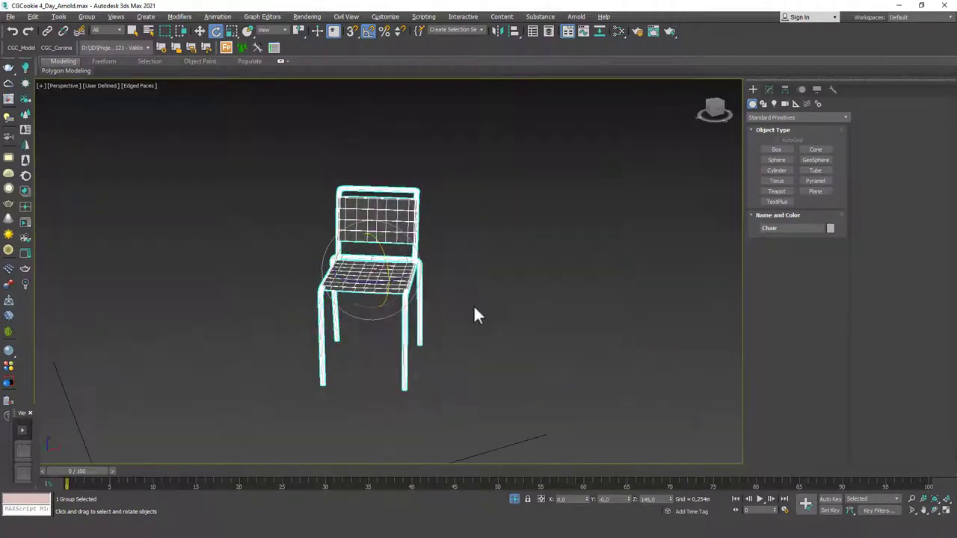
{"action": "left_click", "coordinate": [299, 314]}
- Create a small sphere of about 0.014 m radius on the ground beside the chair's legs
{"action": "middle_click_drag", "start_coordinate": [430, 297], "coordinate": [374, 276], "text": "alt"}
{"action": "scroll", "coordinate": [373, 278], "scroll_direction": "up", "scroll_amount": 1}
{"action": "middle_click_drag", "start_coordinate": [376, 310], "coordinate": [368, 257]}
{"action": "scroll", "coordinate": [369, 277], "scroll_direction": "up", "scroll_amount": 3}
{"action": "scroll", "coordinate": [365, 248], "scroll_direction": "up", "scroll_amount": 3}
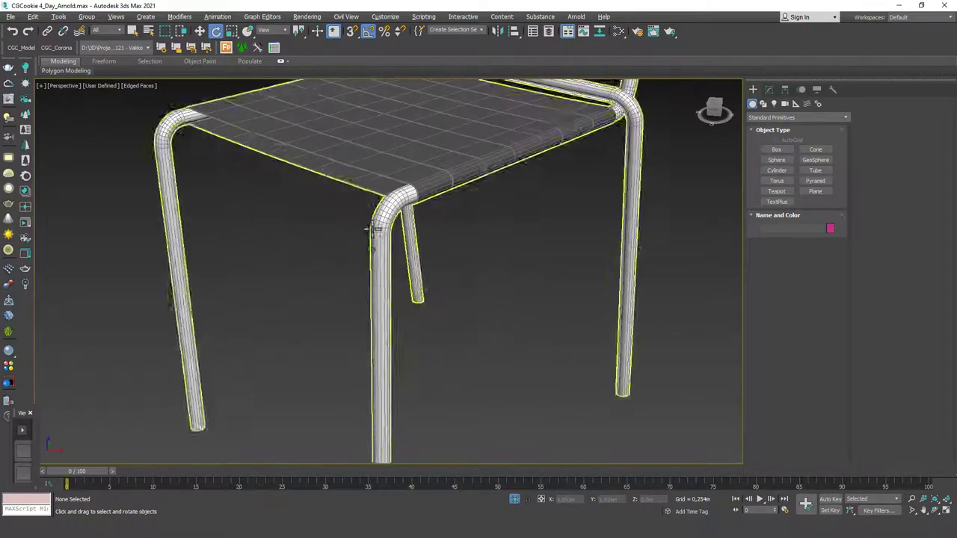
{"action": "left_click", "coordinate": [776, 149]}
{"action": "left_click", "coordinate": [770, 160]}
{"action": "middle_click_drag", "start_coordinate": [378, 282], "coordinate": [370, 246]}
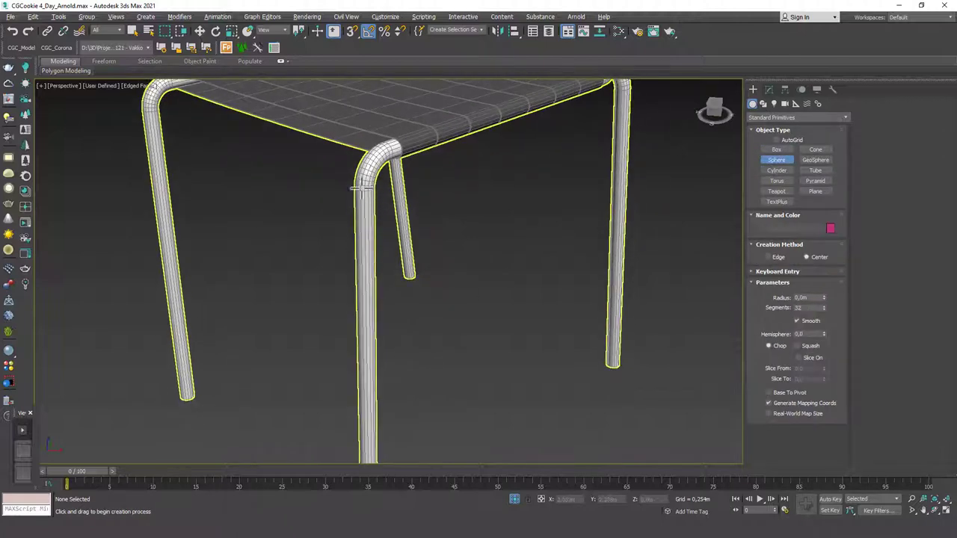
{"action": "scroll", "coordinate": [457, 327], "scroll_direction": "down", "scroll_amount": 3}
{"action": "middle_click_drag", "start_coordinate": [457, 327], "coordinate": [442, 298]}
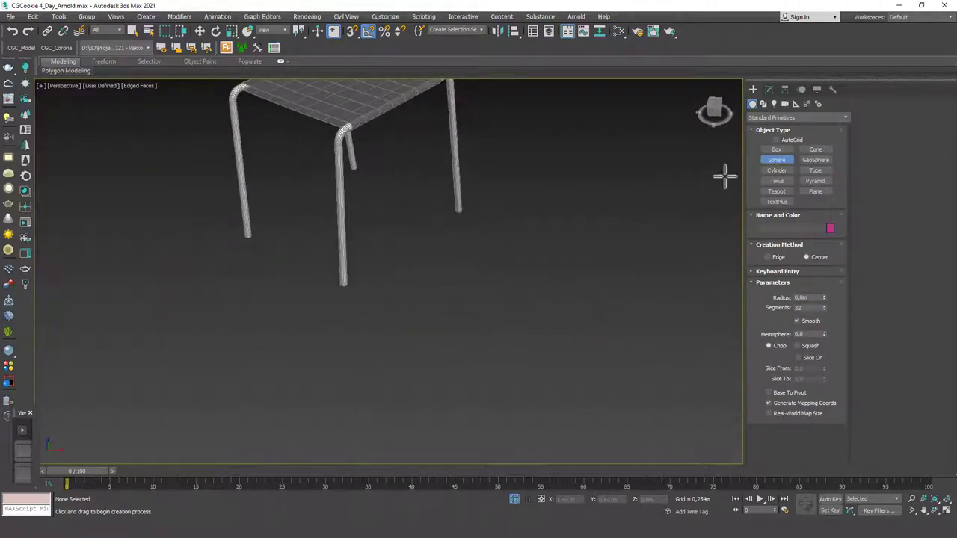
{"action": "left_click_drag", "start_coordinate": [462, 307], "coordinate": [465, 310]}
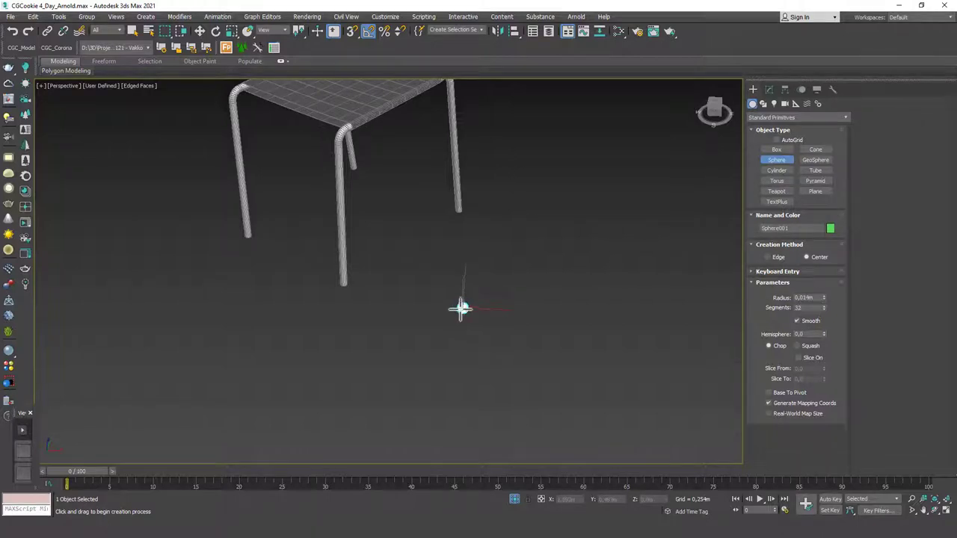
- Add an Edit Poly modifier to the sphere
{"action": "key", "text": "z"}
{"action": "key", "text": "e"}
{"action": "left_click", "coordinate": [769, 89]}
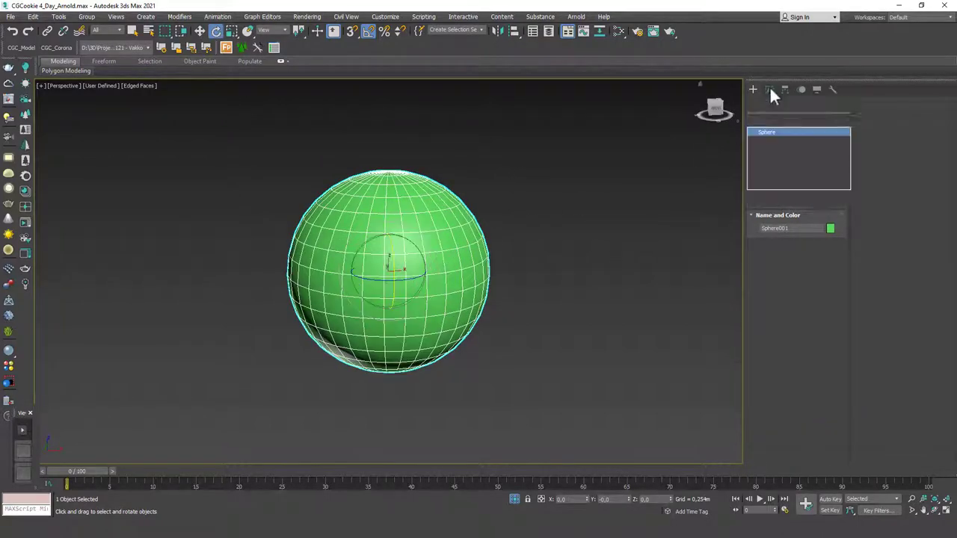
{"action": "left_click", "coordinate": [766, 119]}
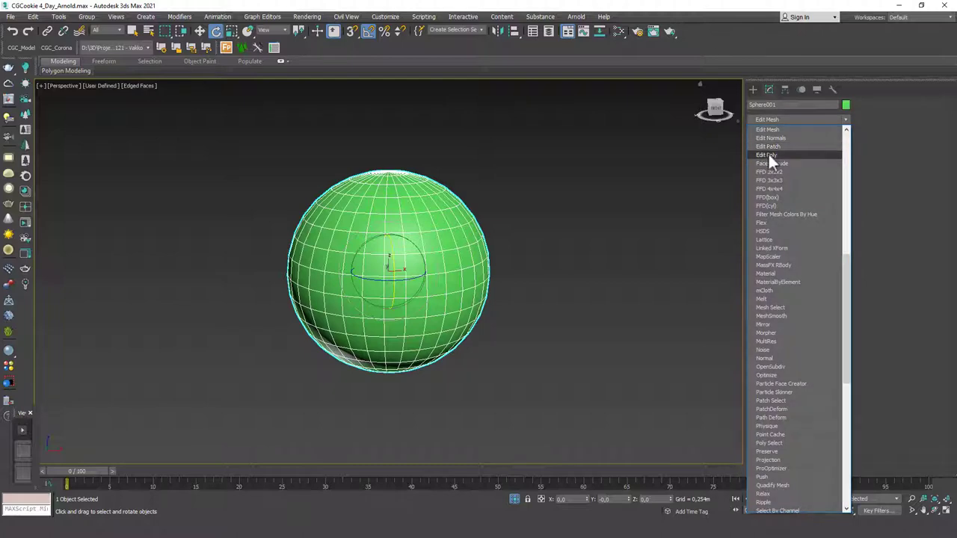
{"action": "left_click", "coordinate": [766, 155]}
- Delete the polygons of the sphere's lower half in the front view
{"action": "key", "text": "f"}
{"action": "key", "text": "z"}
{"action": "scroll", "coordinate": [531, 359], "scroll_direction": "down", "scroll_amount": 2}
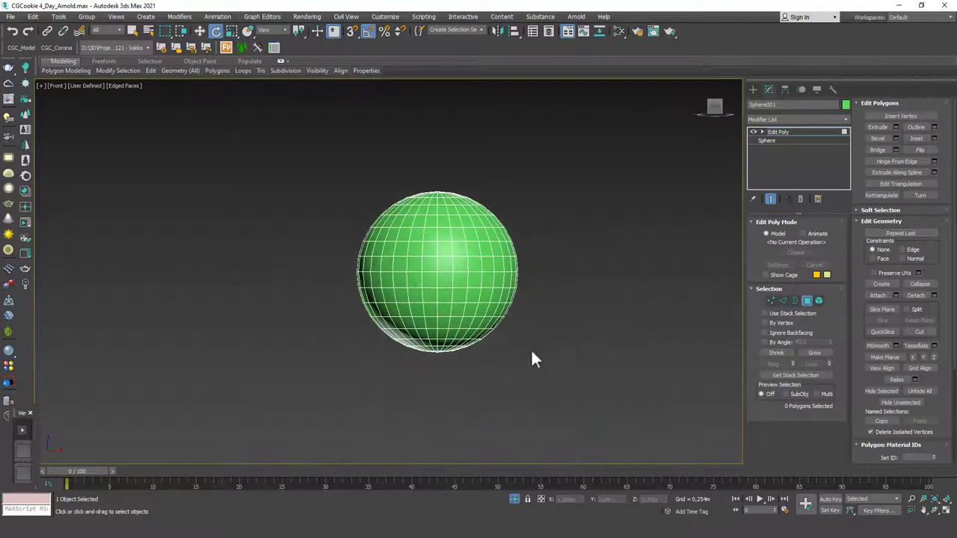
{"action": "left_click_drag", "start_coordinate": [341, 296], "coordinate": [348, 275]}
{"action": "key", "text": "Delete"}
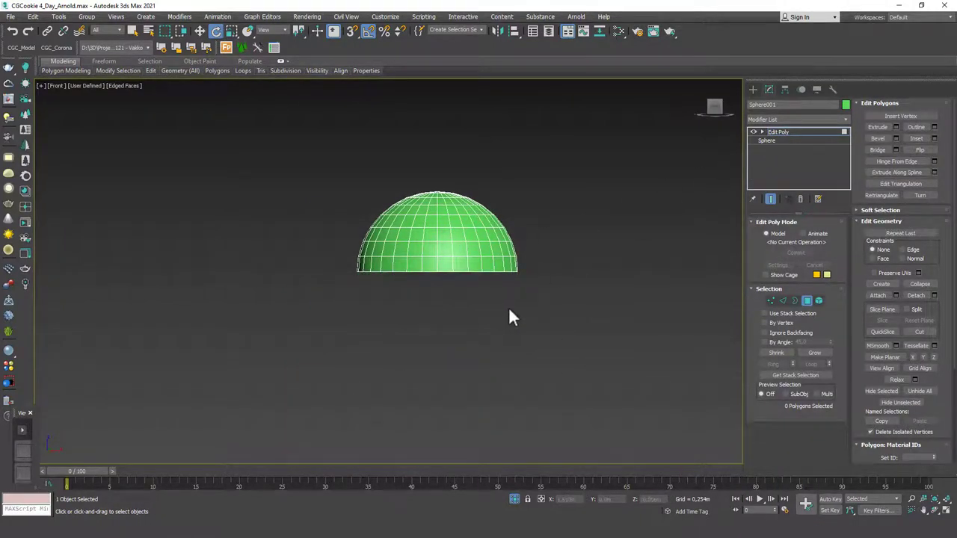
- Cap the open border under the half sphere and leave sub-object editing
{"action": "key", "text": "3"}
{"action": "left_click", "coordinate": [457, 272]}
{"action": "middle_click_drag", "start_coordinate": [457, 273], "coordinate": [445, 250], "text": "alt"}
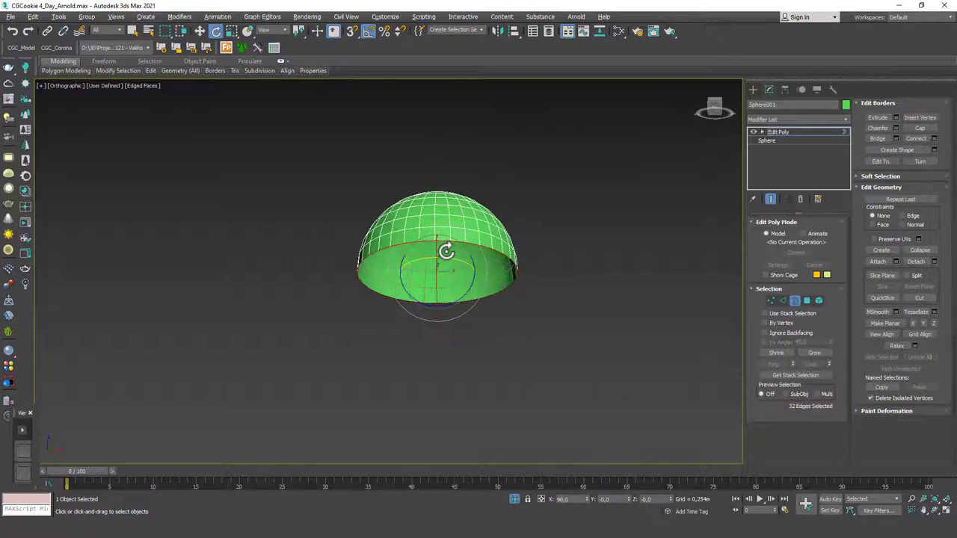
{"action": "left_click", "coordinate": [920, 135]}
{"action": "left_click", "coordinate": [755, 132]}
- Flatten the dome along its vertical axis with the Scale tool
{"action": "middle_click_drag", "start_coordinate": [454, 196], "coordinate": [416, 229], "text": "alt"}
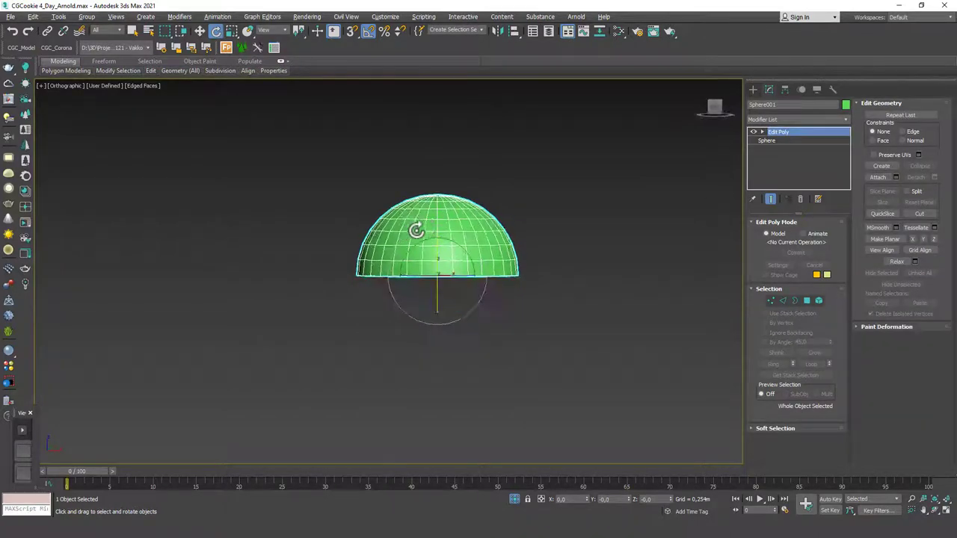
{"action": "key", "text": "r"}
{"action": "left_click_drag", "start_coordinate": [438, 215], "coordinate": [435, 253]}
- Use Select and Place to attach the dome to the bend at the upper end of the chair's front leg
{"action": "middle_click_drag", "start_coordinate": [427, 262], "coordinate": [464, 340], "text": "alt"}
{"action": "scroll", "coordinate": [378, 298], "scroll_direction": "down", "scroll_amount": 10}
{"action": "key", "text": "r"}
{"action": "key", "text": "y"}
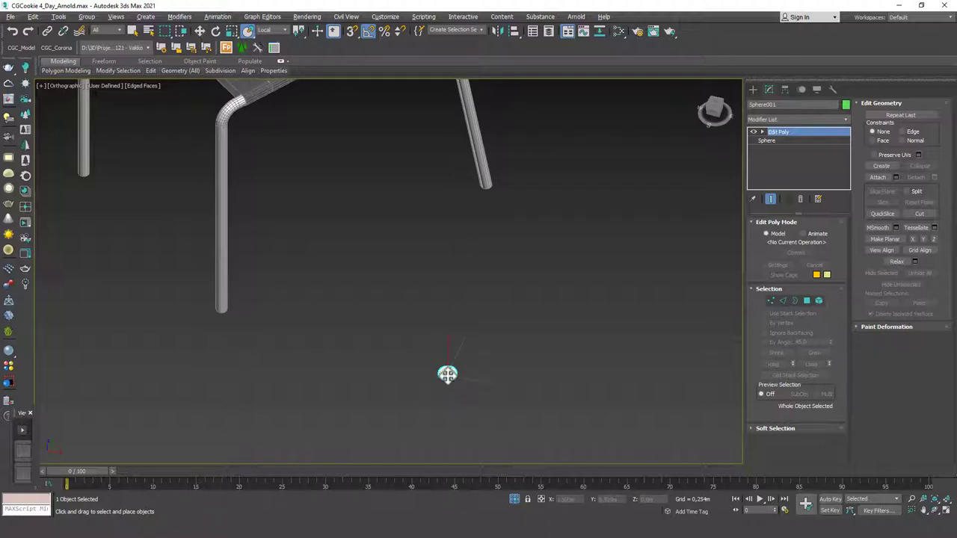
{"action": "left_click_drag", "start_coordinate": [447, 373], "coordinate": [219, 122]}
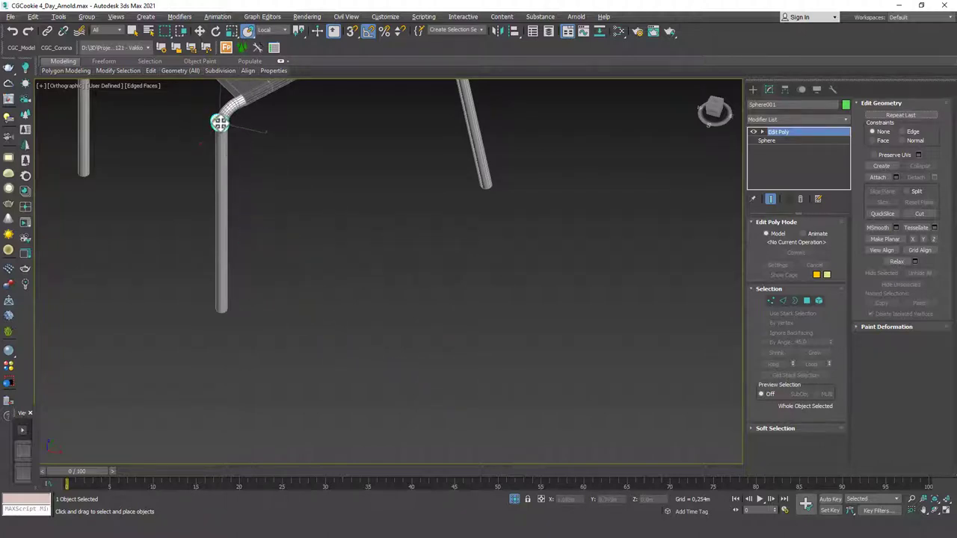
- Scale the dome down uniformly to about 28% so it fits the leg tube like a screw head
{"action": "key", "text": "r"}
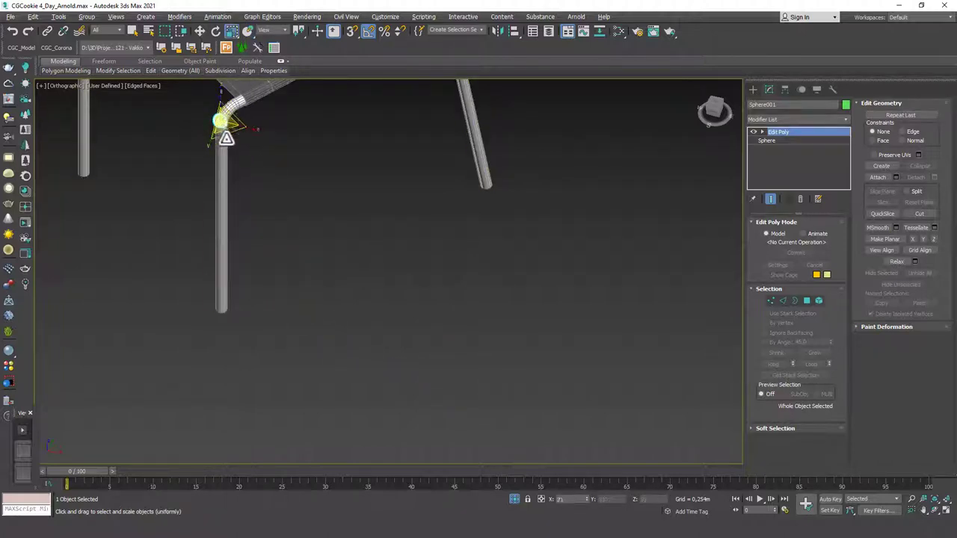
{"action": "key", "text": "z"}
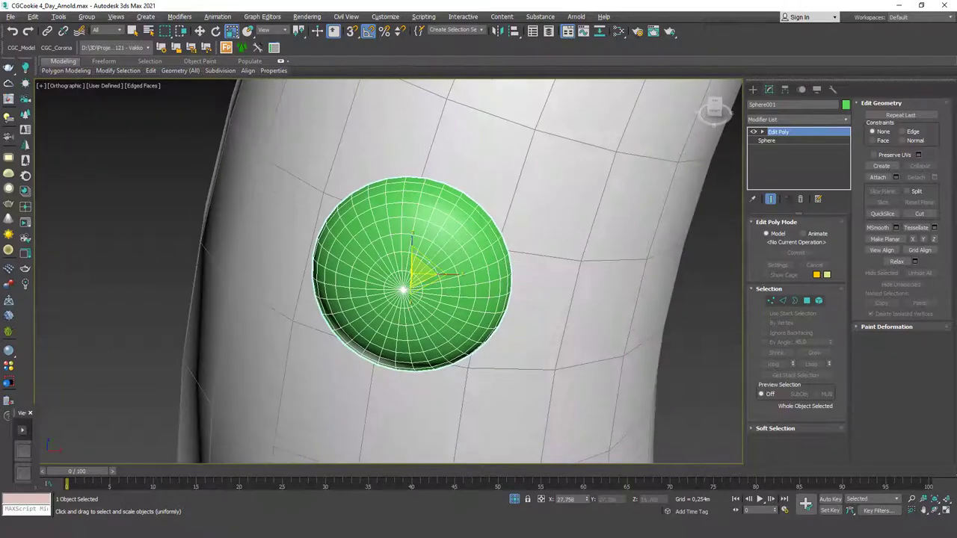
{"action": "scroll", "coordinate": [365, 247], "scroll_direction": "down", "scroll_amount": 4}
{"action": "middle_click_drag", "start_coordinate": [366, 246], "coordinate": [374, 234], "text": "alt"}
- Slide the small dome along the tube with Select and Place to just below the leg's bend
{"action": "key", "text": "y"}
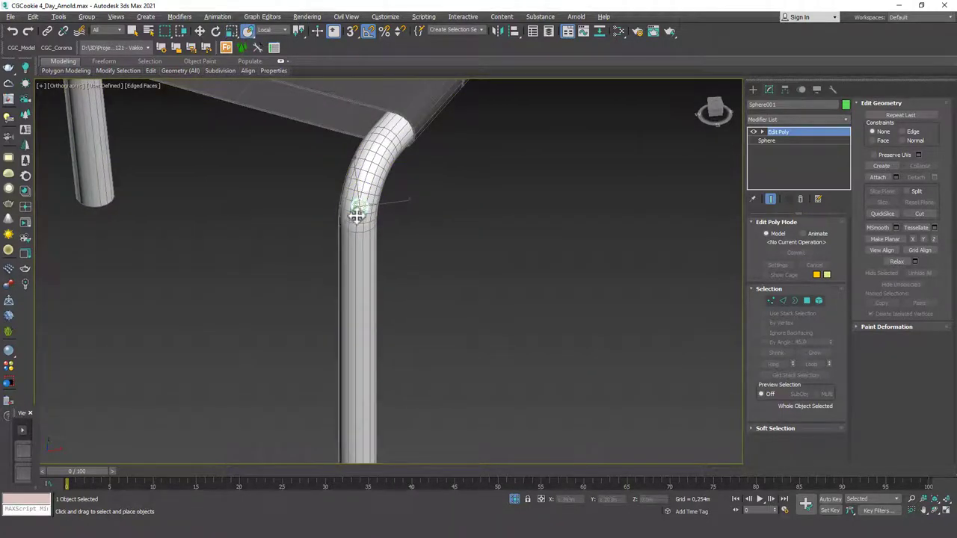
{"action": "left_click_drag", "start_coordinate": [357, 216], "coordinate": [351, 238]}
{"action": "middle_click_drag", "start_coordinate": [349, 232], "coordinate": [441, 216], "text": "alt"}
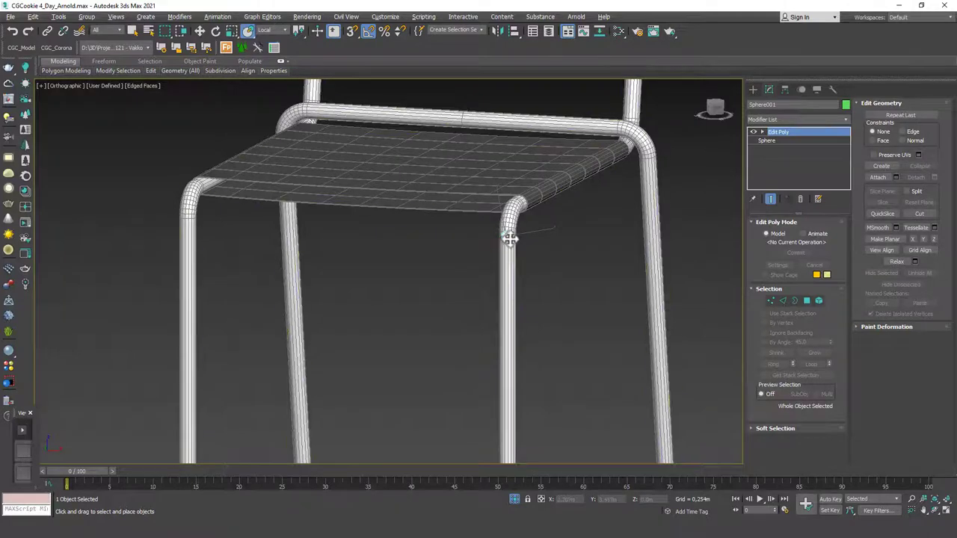
- Clone the dome as a Copy onto the same spot of the other front leg with Select and Place
{"action": "mouse_move", "coordinate": [506, 237]}
{"action": "left_mouse_down", "text": "shift"}
{"action": "mouse_move", "coordinate": [187, 215]}
{"action": "mouse_move", "coordinate": [186, 224]}
{"action": "left_mouse_up", "text": "shift"}
{"action": "left_click", "coordinate": [184, 223]}
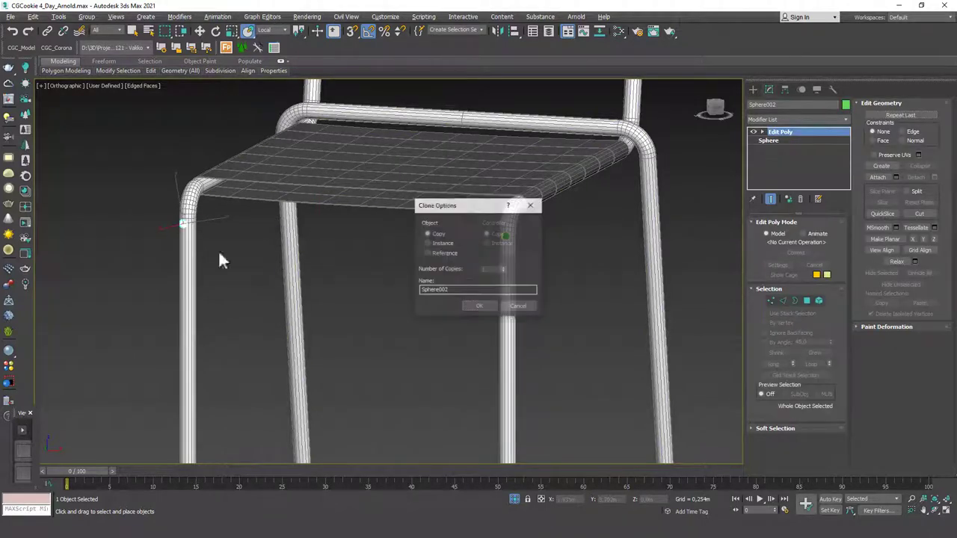
{"action": "left_click", "coordinate": [466, 308]}
{"action": "mouse_move", "coordinate": [334, 281]}
{"action": "middle_mouse_down", "text": "alt"}
{"action": "mouse_move", "coordinate": [366, 272]}
{"action": "mouse_move", "coordinate": [350, 272]}
{"action": "middle_mouse_up", "text": "alt"}
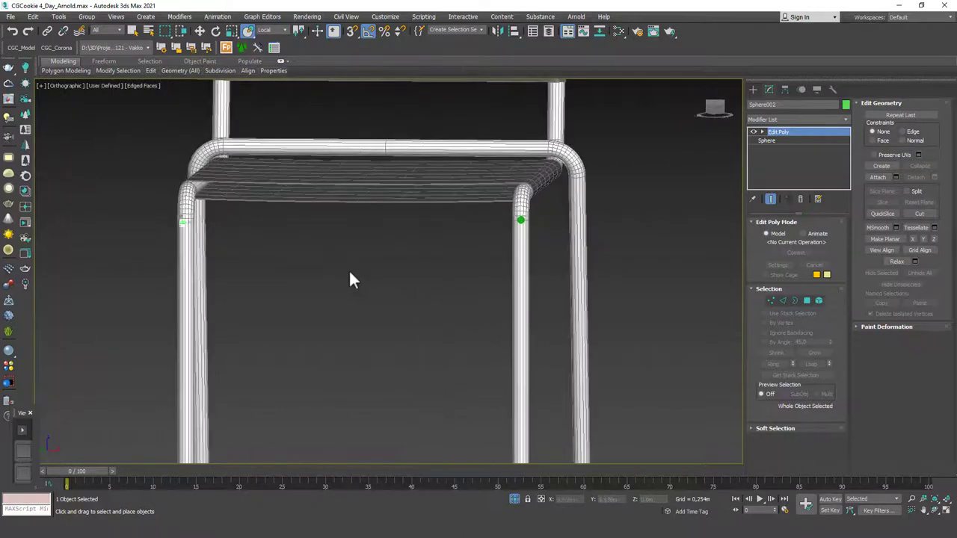
- Show the whole chair unselected, without edged faces, in a perspective view
{"action": "left_click", "coordinate": [329, 283]}
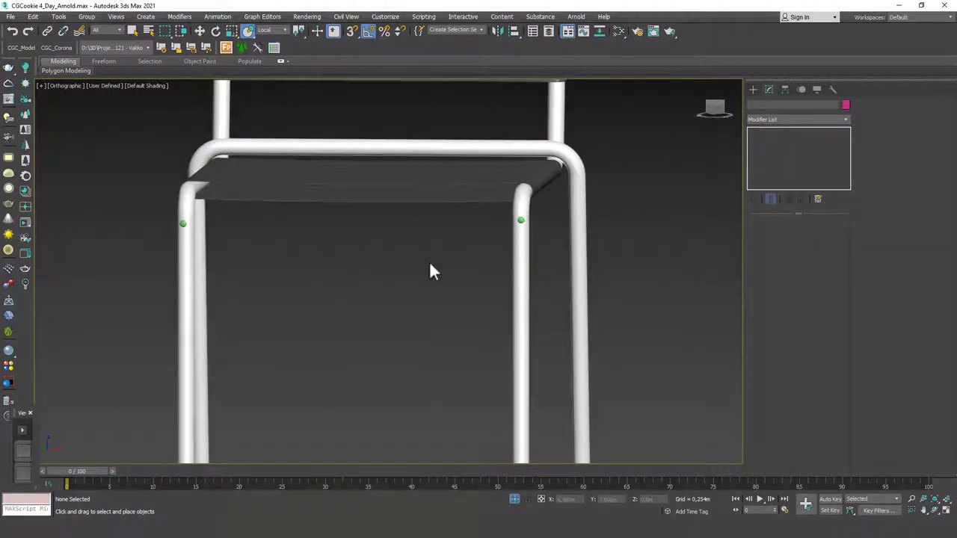
{"action": "scroll", "coordinate": [430, 270], "scroll_direction": "down", "scroll_amount": 5}
{"action": "middle_click_drag", "start_coordinate": [411, 323], "coordinate": [413, 299], "text": "alt"}
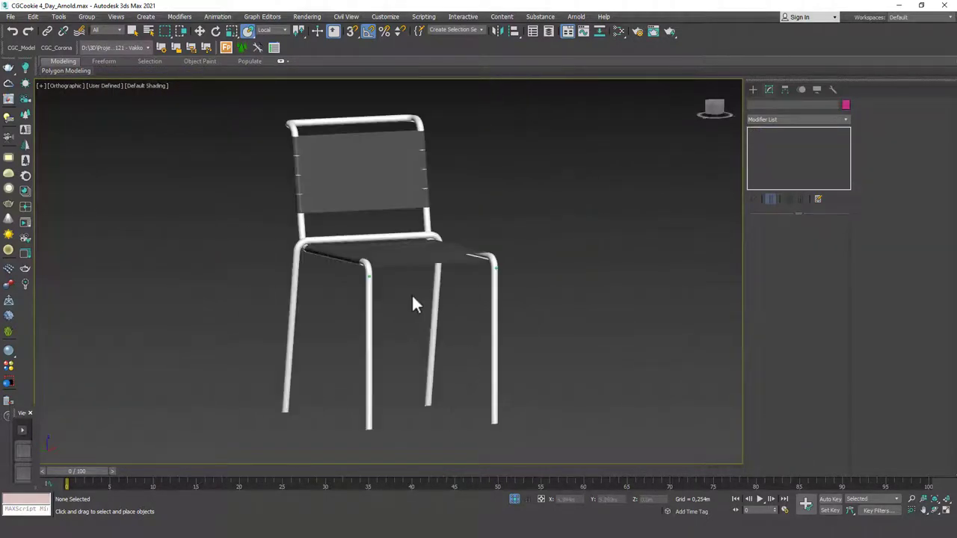
{"action": "key", "text": "p"}
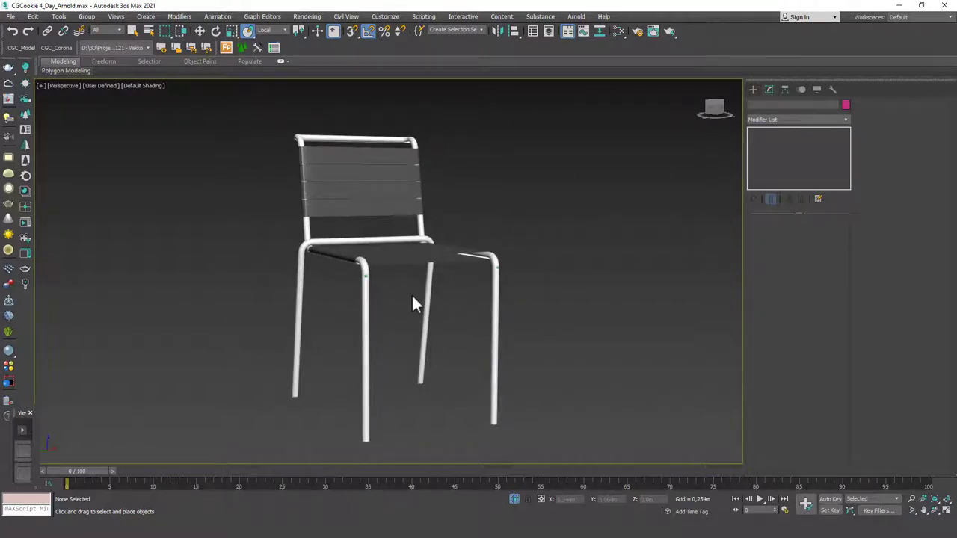